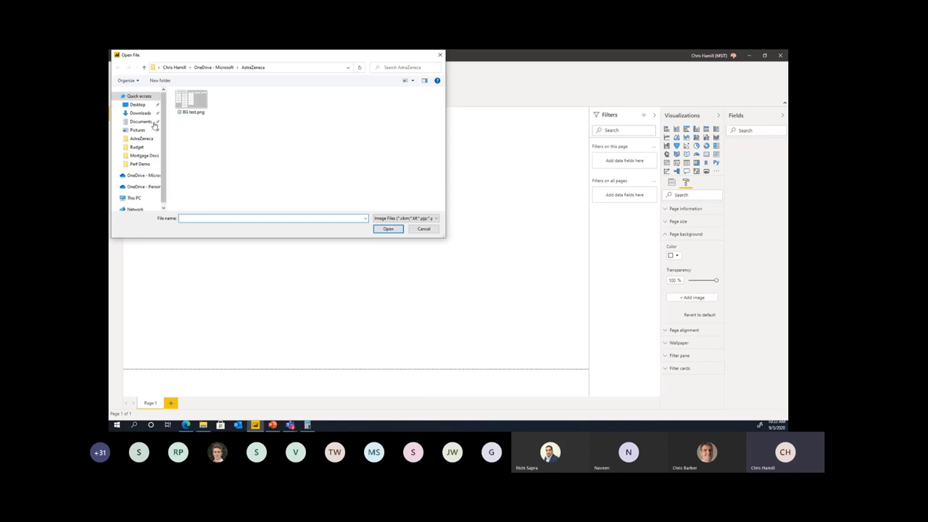
Add CCA BG2.png from the Desktop folder as the page background image
{"action": "left_click", "coordinate": [137, 104]}
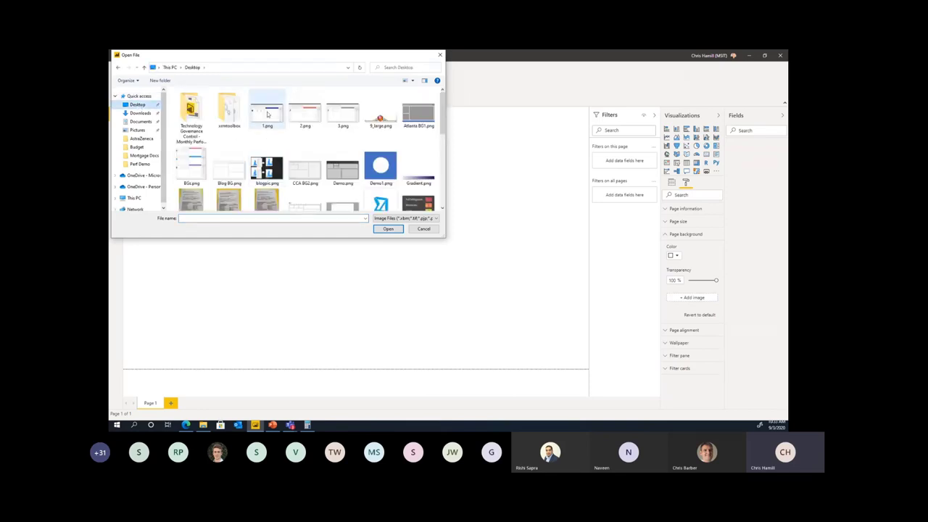
{"action": "left_click", "coordinate": [347, 123]}
{"action": "scroll", "coordinate": [349, 125], "scroll_direction": "down", "scroll_amount": 1}
{"action": "scroll", "coordinate": [349, 125], "scroll_direction": "up", "scroll_amount": 1}
{"action": "left_click", "coordinate": [298, 174]}
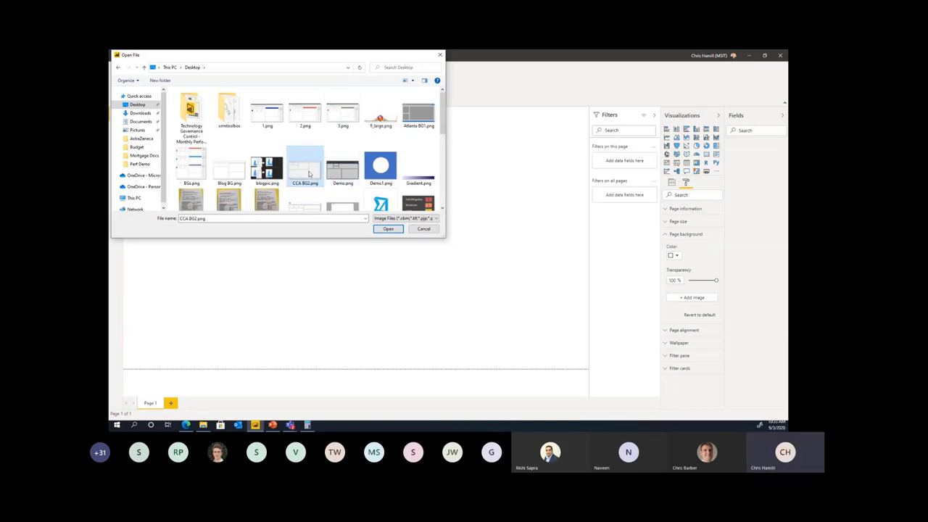
{"action": "left_click", "coordinate": [388, 228]}
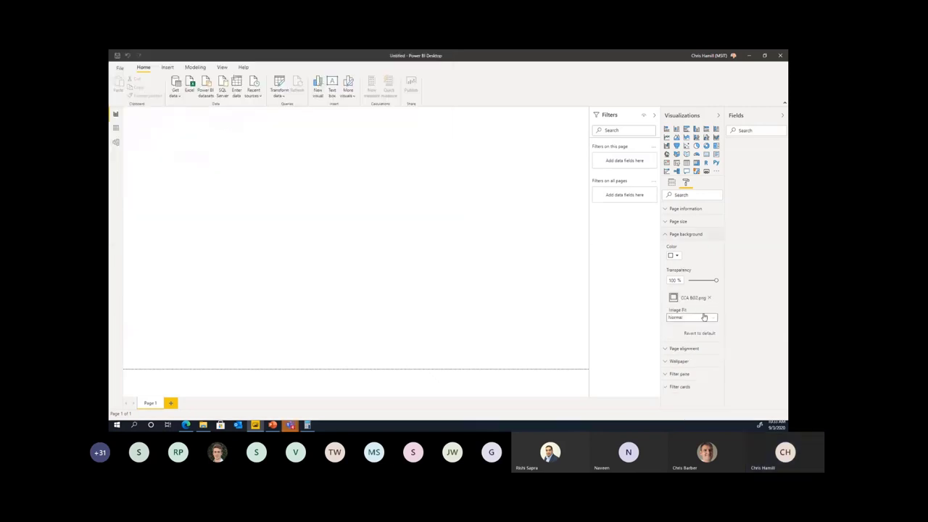
Set the background image fit to Fit and its transparency to 0%
{"action": "left_click", "coordinate": [688, 318]}
{"action": "left_click", "coordinate": [681, 332]}
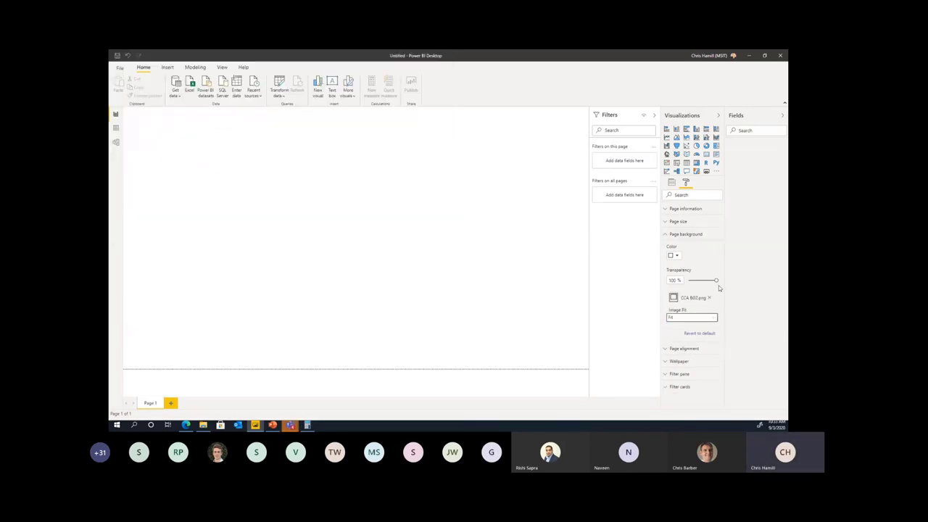
{"action": "left_click_drag", "start_coordinate": [716, 279], "coordinate": [689, 280]}
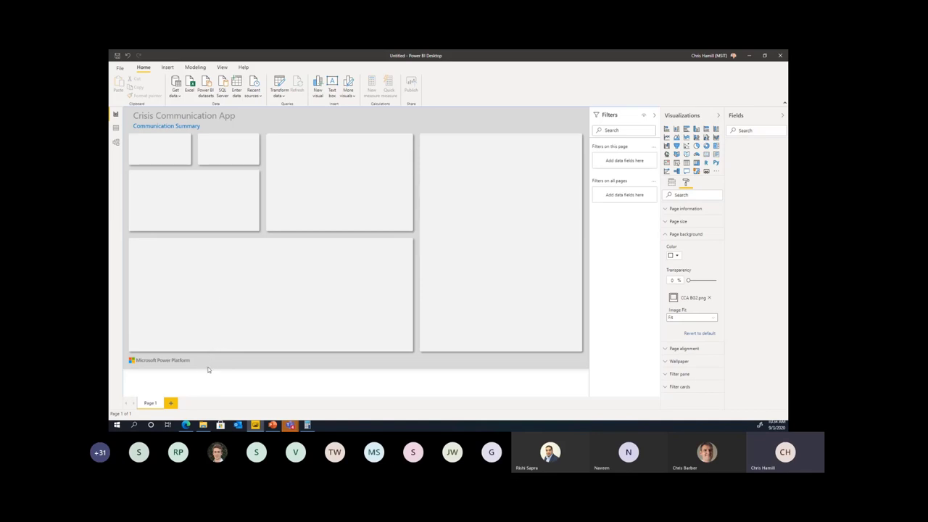
Add a second report page, insert a rectangle shape near its upper-left corner and widen it
{"action": "left_click", "coordinate": [171, 403]}
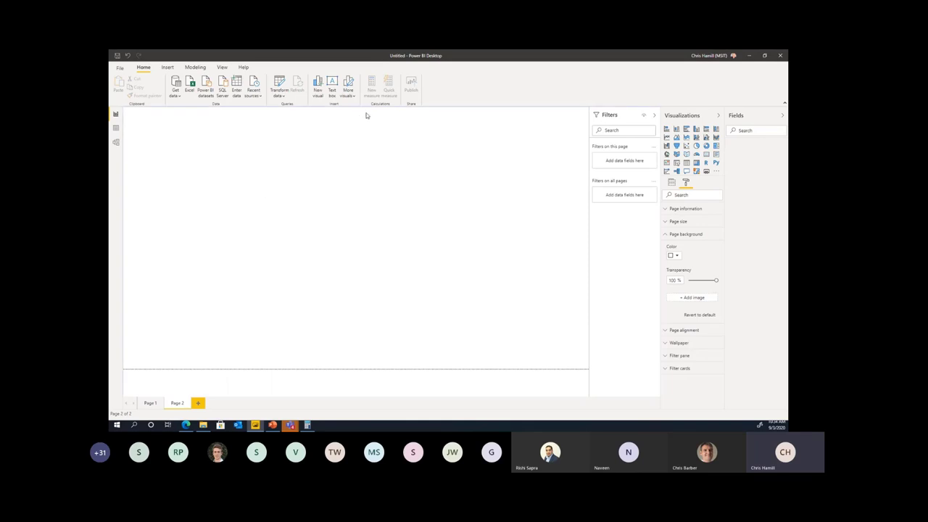
{"action": "left_click", "coordinate": [169, 67]}
{"action": "left_click", "coordinate": [309, 84]}
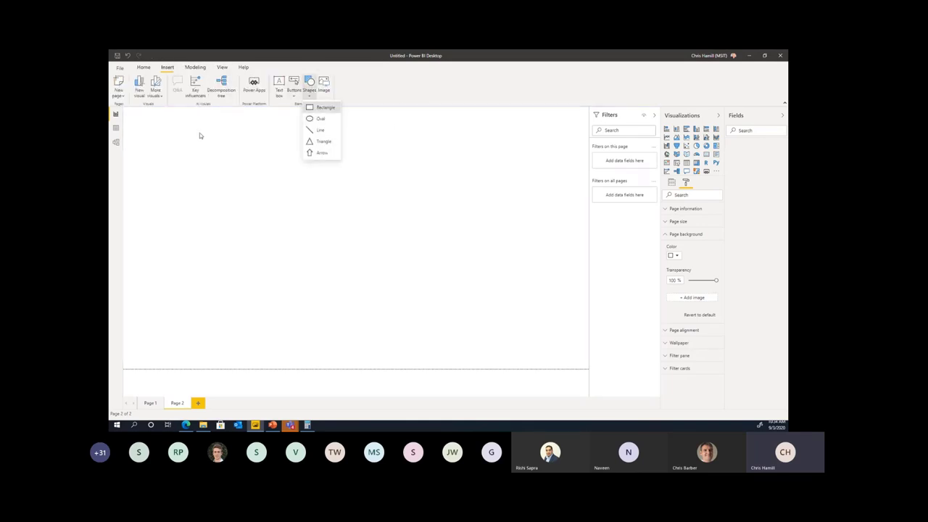
{"action": "left_click", "coordinate": [325, 107]}
{"action": "left_click_drag", "start_coordinate": [218, 176], "coordinate": [172, 149]}
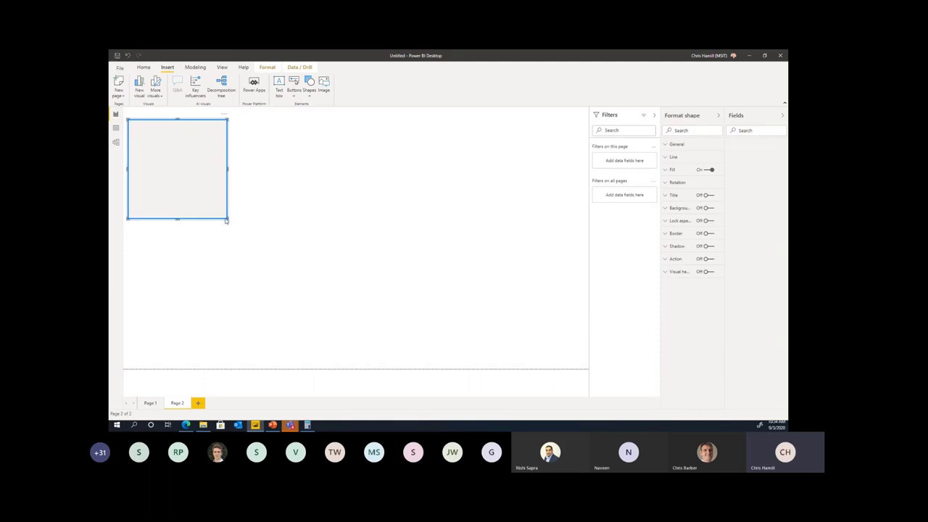
{"action": "left_click_drag", "start_coordinate": [225, 220], "coordinate": [309, 218]}
{"action": "left_click_drag", "start_coordinate": [268, 189], "coordinate": [281, 303]}
Duplicate the rectangle twice, placing a taller copy below it and a wider copy beside that one
{"action": "key", "text": "ctrl+c"}
{"action": "key", "text": "ctrl+v"}
{"action": "left_click_drag", "start_coordinate": [227, 340], "coordinate": [230, 358]}
{"action": "key", "text": "ctrl+c"}
{"action": "key", "text": "ctrl+v"}
{"action": "left_click_drag", "start_coordinate": [283, 318], "coordinate": [448, 316]}
{"action": "left_click_drag", "start_coordinate": [506, 303], "coordinate": [570, 297]}
{"action": "left_click", "coordinate": [499, 211]}
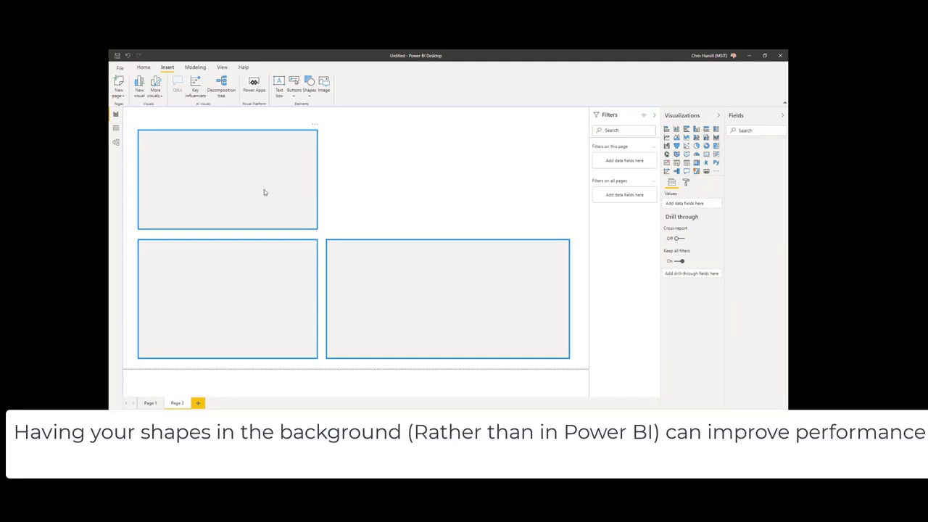
Record the wide rectangle's refresh in the Performance analyzer and examine the duration breakdown of its Shape entry
{"action": "left_click", "coordinate": [222, 67]}
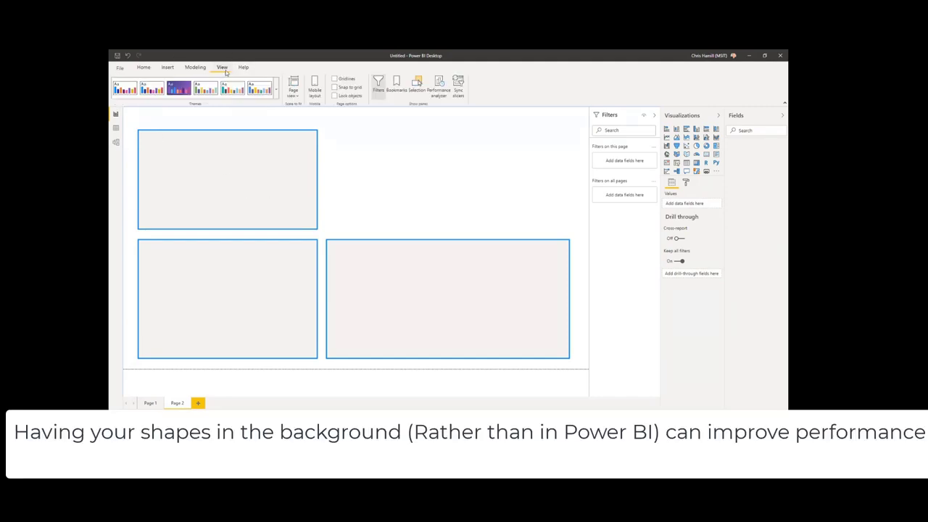
{"action": "left_click", "coordinate": [438, 87]}
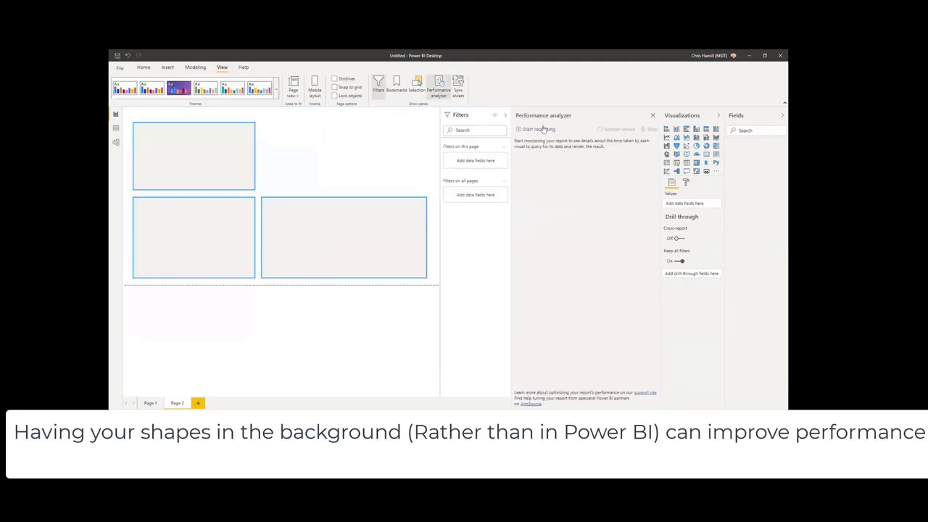
{"action": "left_click", "coordinate": [566, 129]}
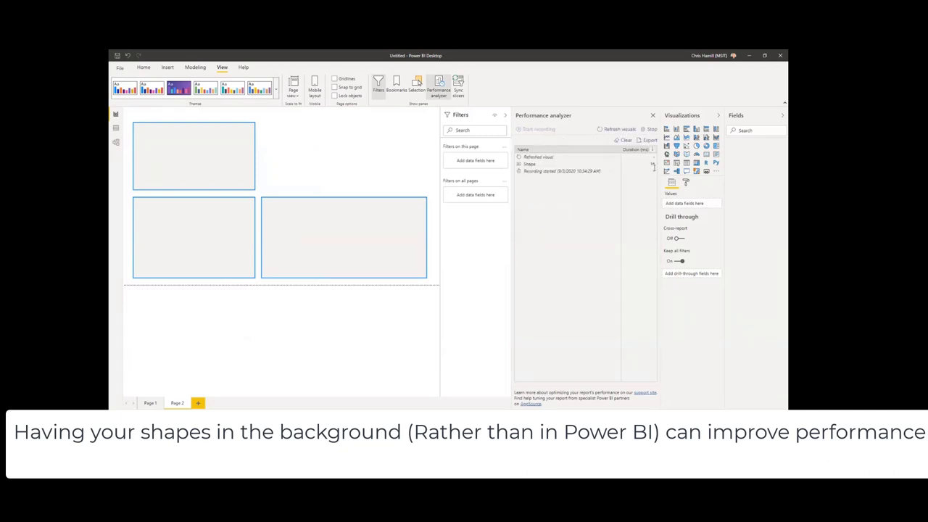
{"action": "left_click", "coordinate": [519, 165]}
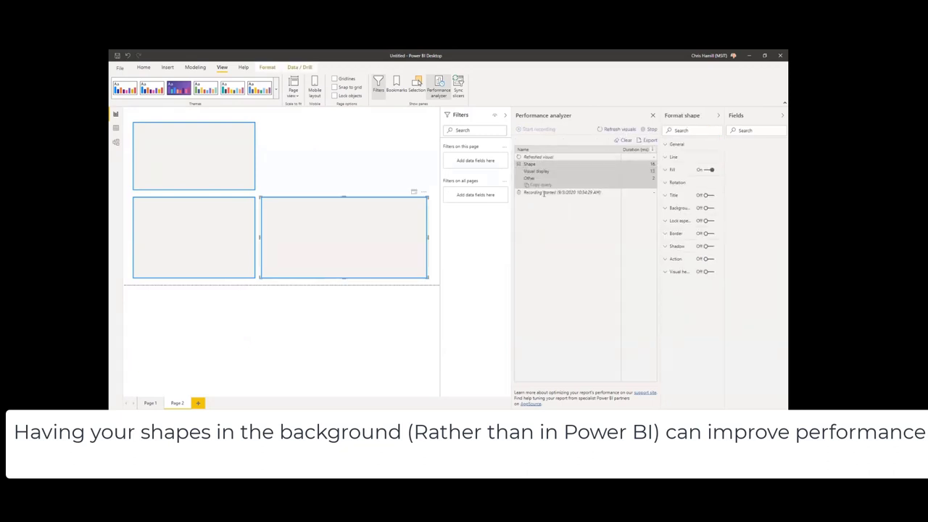
{"action": "left_click", "coordinate": [648, 170]}
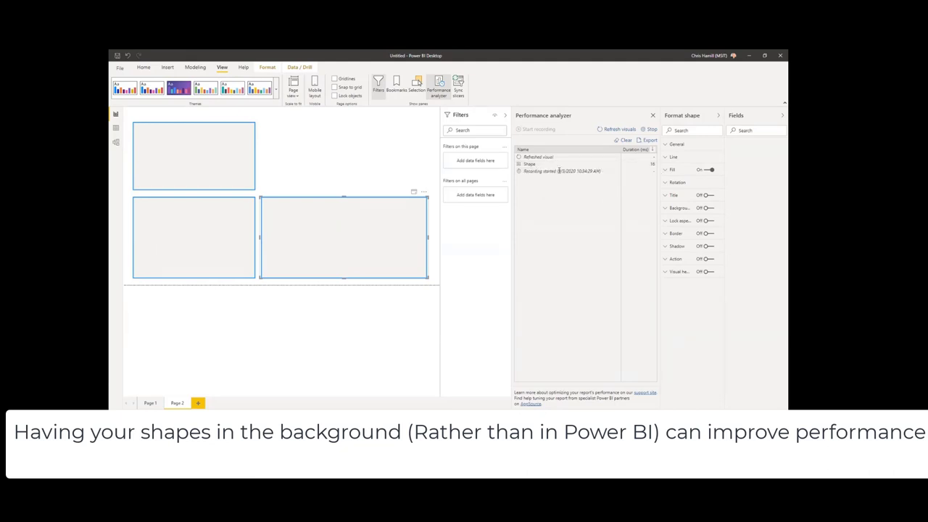
{"action": "left_click", "coordinate": [300, 321]}
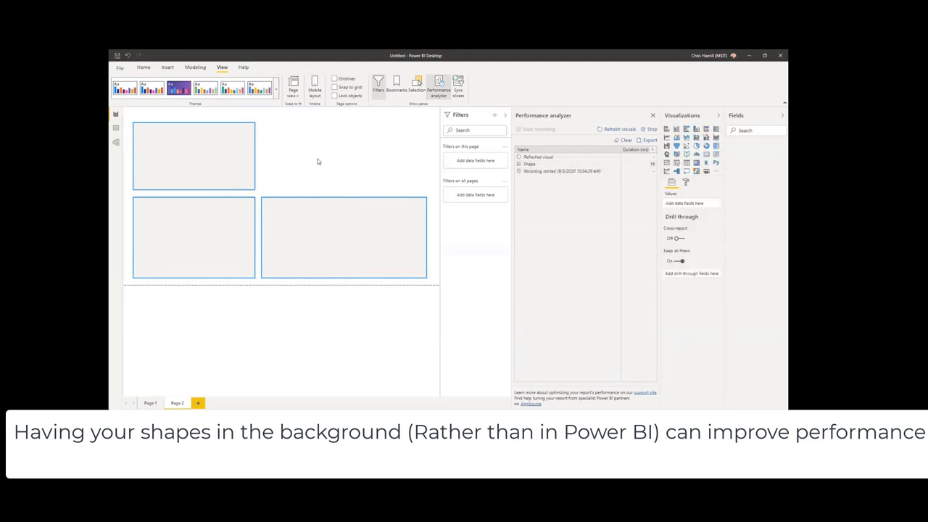
{"action": "left_click", "coordinate": [526, 165]}
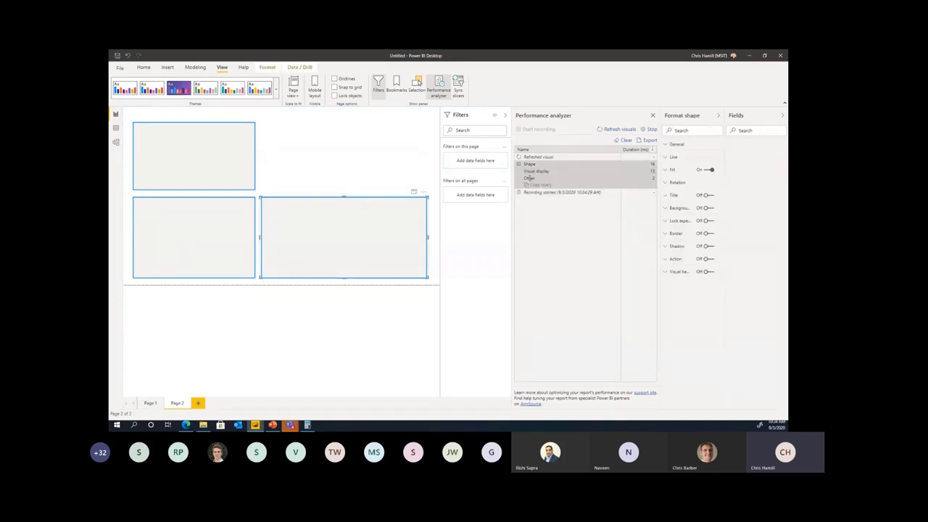
{"action": "left_click", "coordinate": [423, 297]}
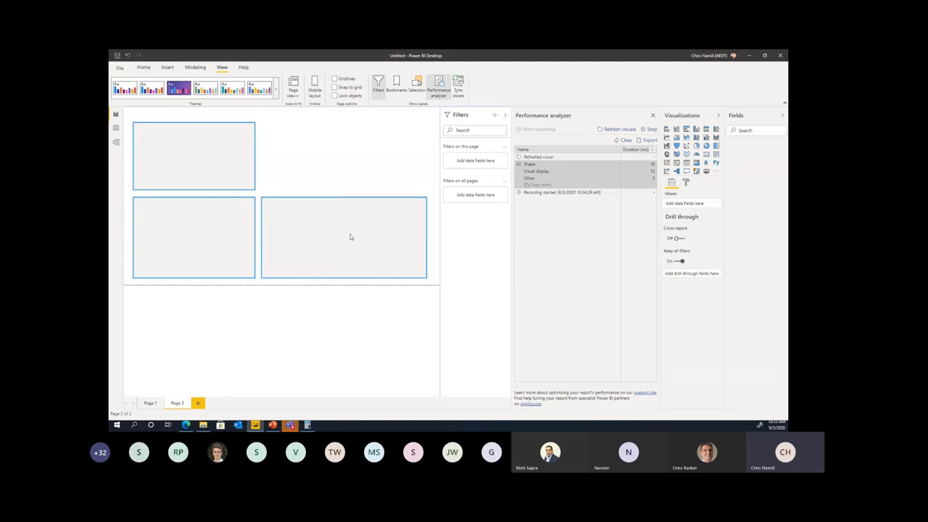
Move the wide lower rectangle slightly to the right on the page and deselect it
{"action": "left_click_drag", "start_coordinate": [350, 234], "coordinate": [356, 238]}
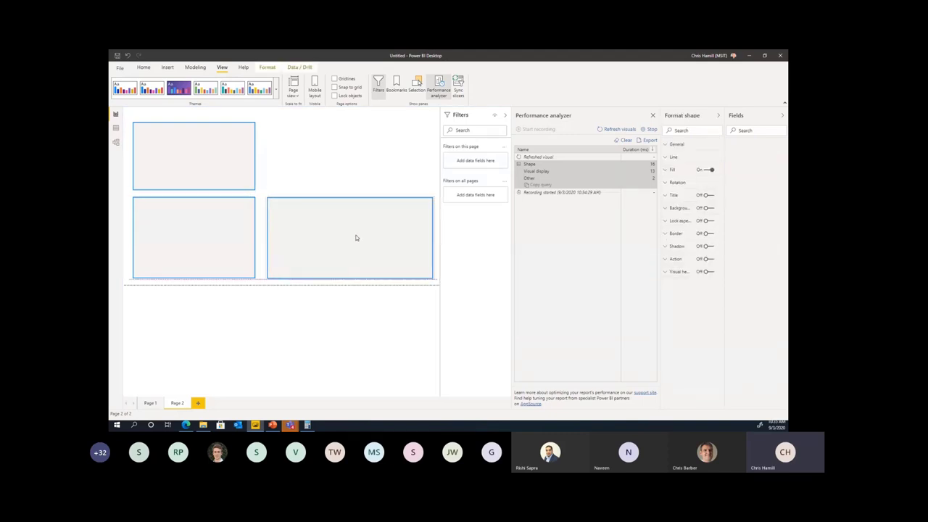
{"action": "left_click", "coordinate": [336, 294]}
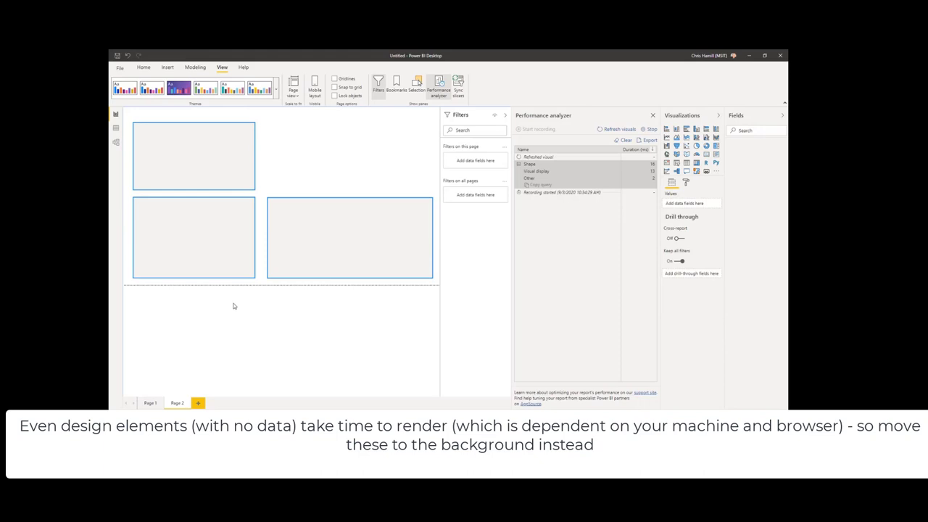
Switch to the Spend Management Report EBC in the browser and examine its custom filter panel, including Team lvl 4 and Channel Org Summary
{"action": "left_click", "coordinate": [751, 56]}
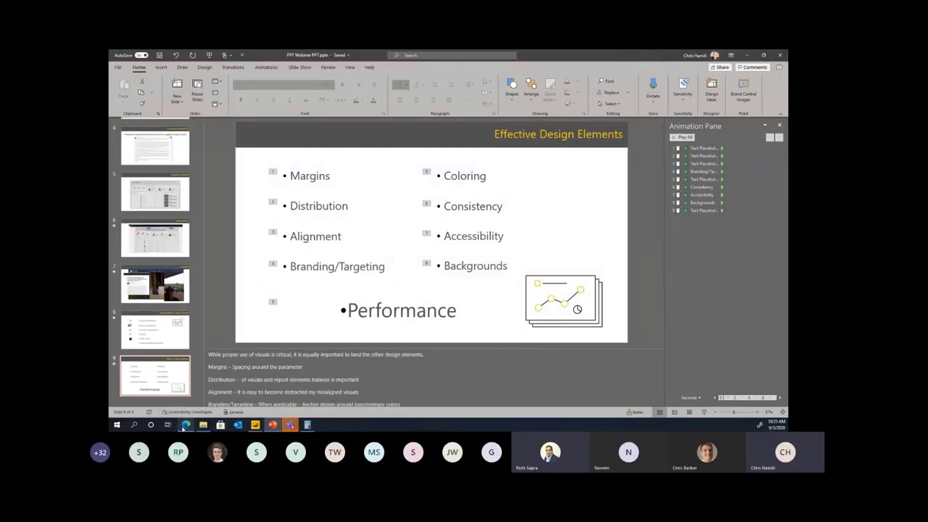
{"action": "left_click", "coordinate": [185, 425]}
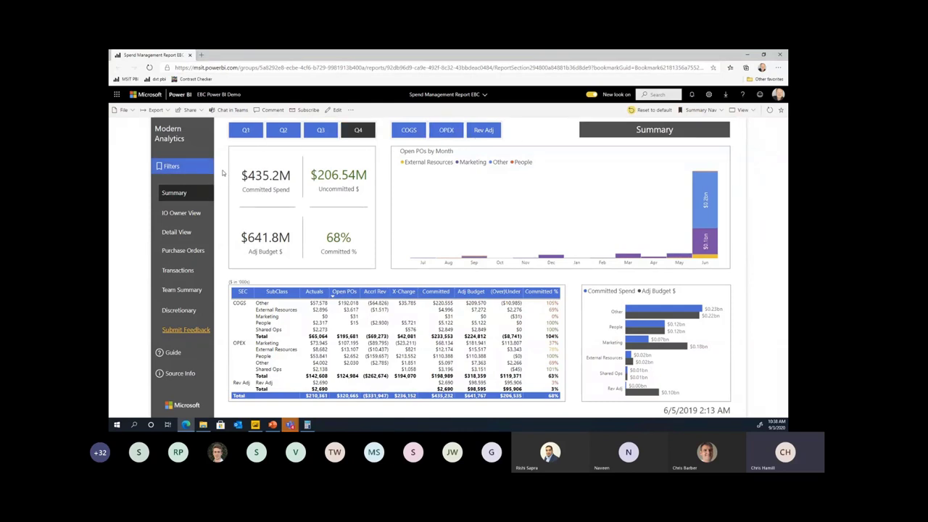
{"action": "left_click", "coordinate": [183, 170]}
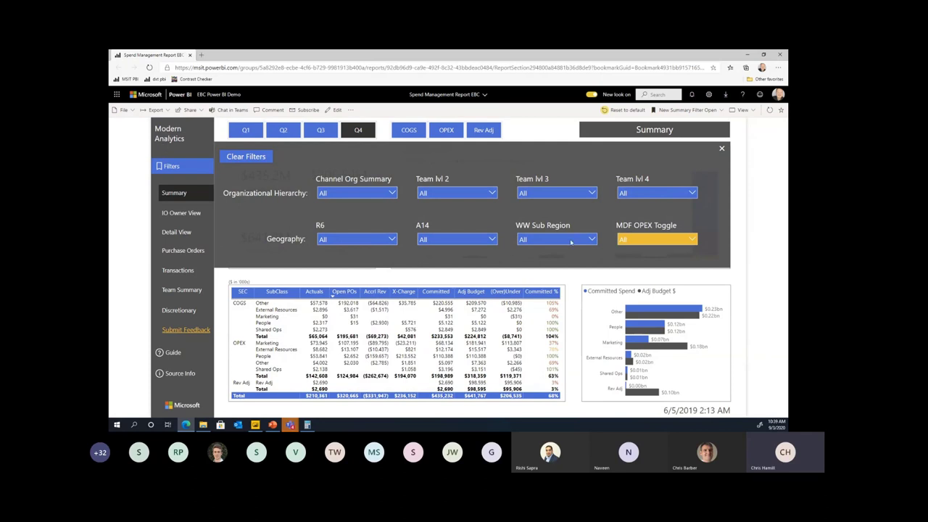
{"action": "left_click", "coordinate": [677, 194]}
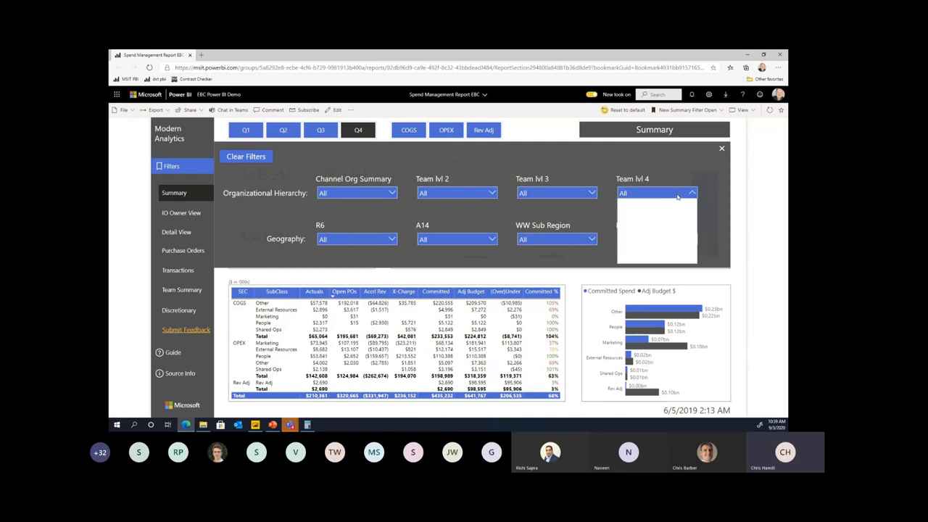
{"action": "left_click", "coordinate": [678, 194]}
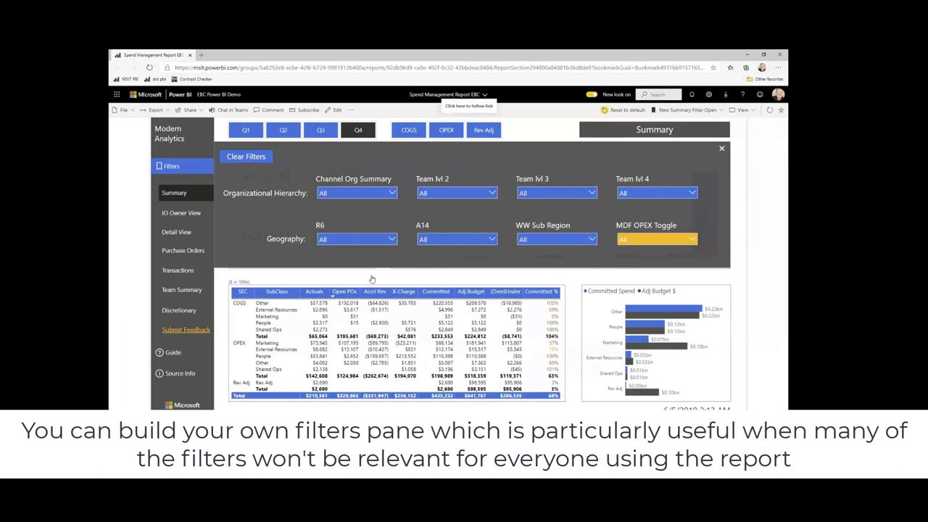
{"action": "left_click", "coordinate": [366, 194]}
{"action": "left_click", "coordinate": [370, 194]}
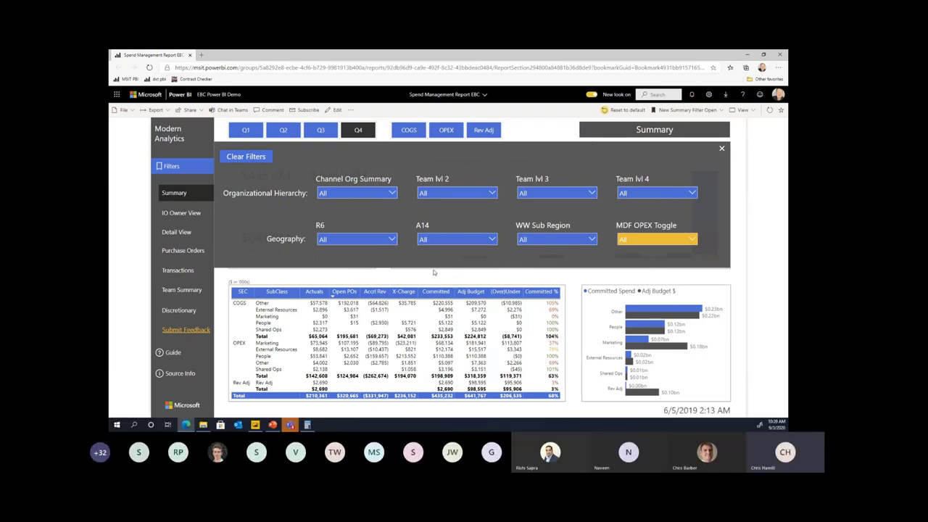
{"action": "left_click", "coordinate": [395, 280]}
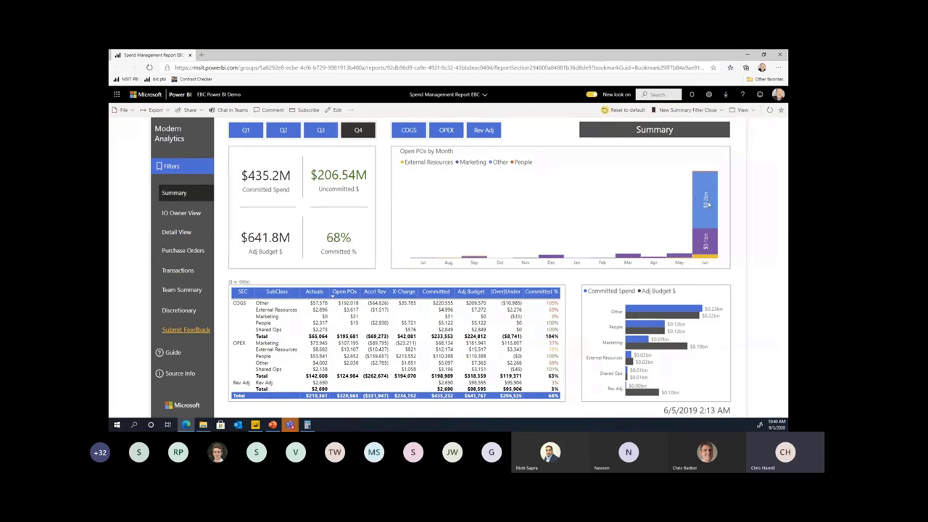
View the tooltips for the June bar of Open POs by Month and for the Committed Spend bars
{"action": "mouse_move", "coordinate": [708, 205]}
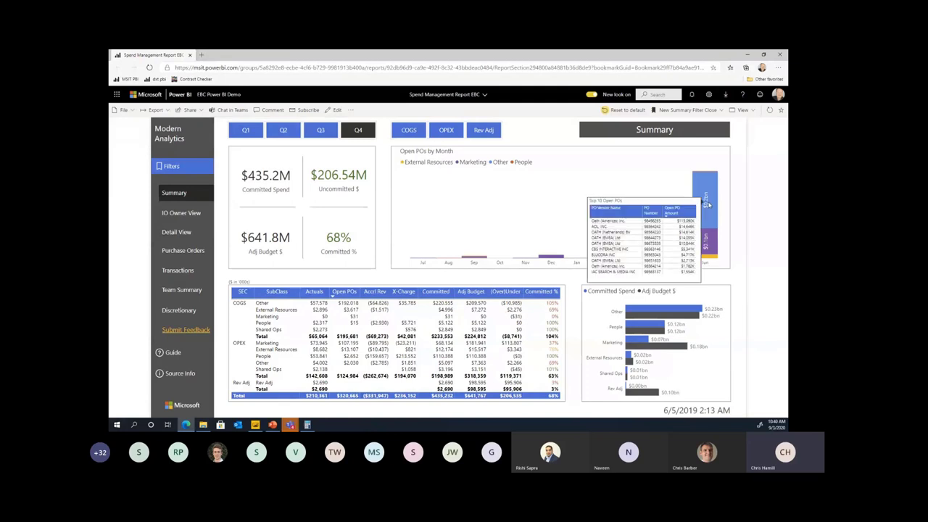
{"action": "mouse_move", "coordinate": [542, 261]}
{"action": "mouse_move", "coordinate": [569, 229]}
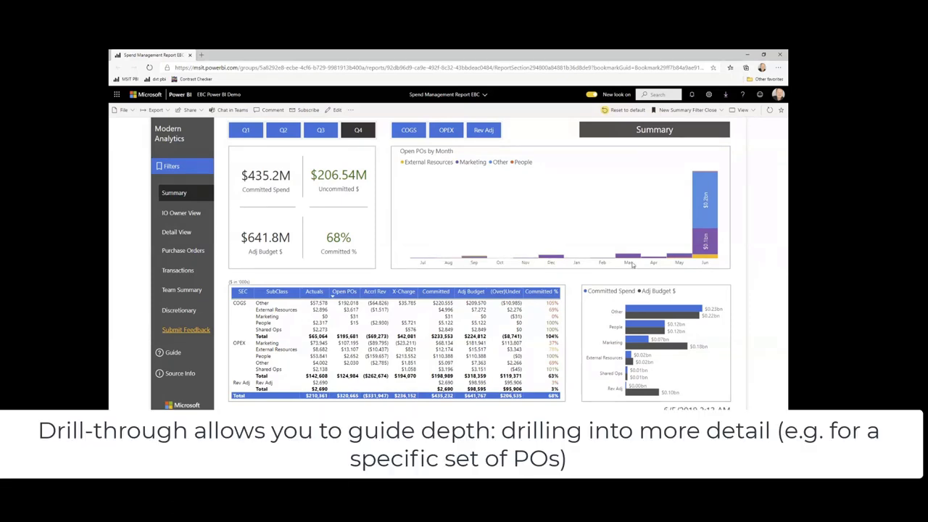
{"action": "mouse_move", "coordinate": [644, 313]}
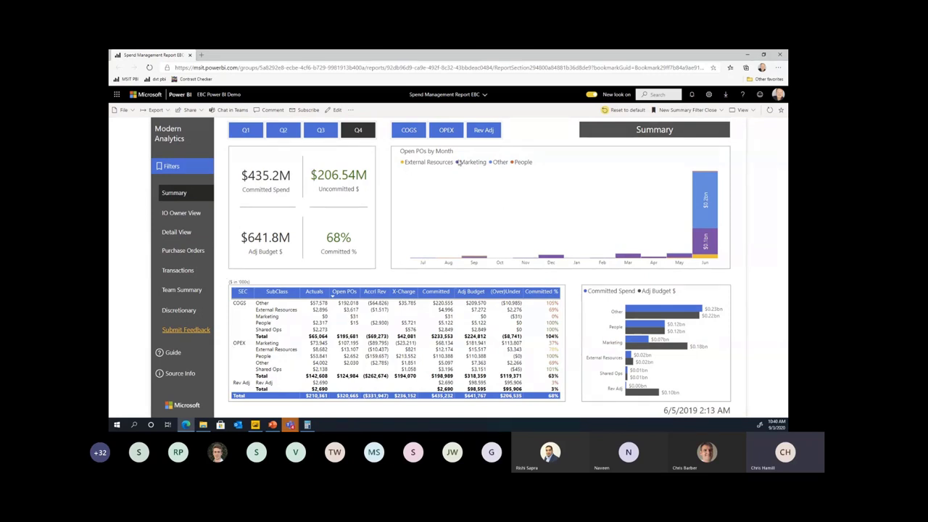
View the Summary page's Guide overlay and its Source Info overlay, closing each one
{"action": "left_click", "coordinate": [171, 358]}
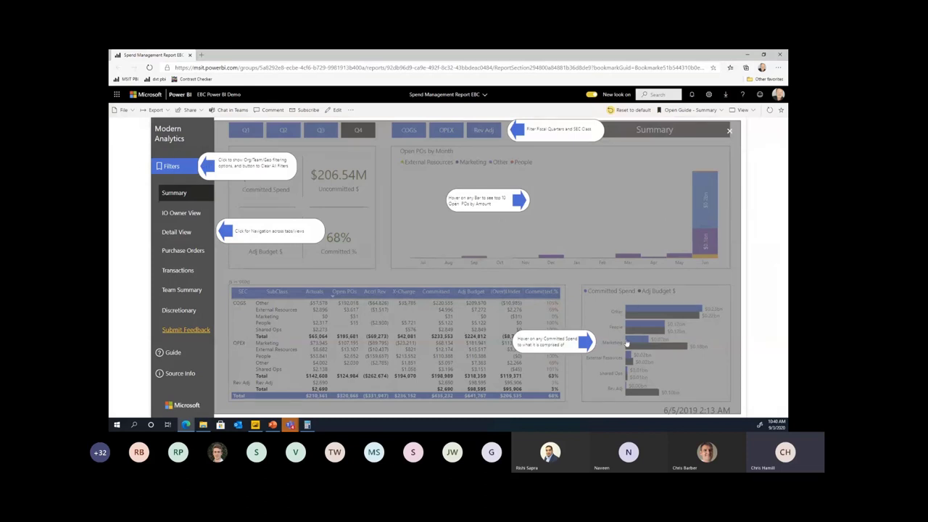
{"action": "left_click", "coordinate": [378, 197]}
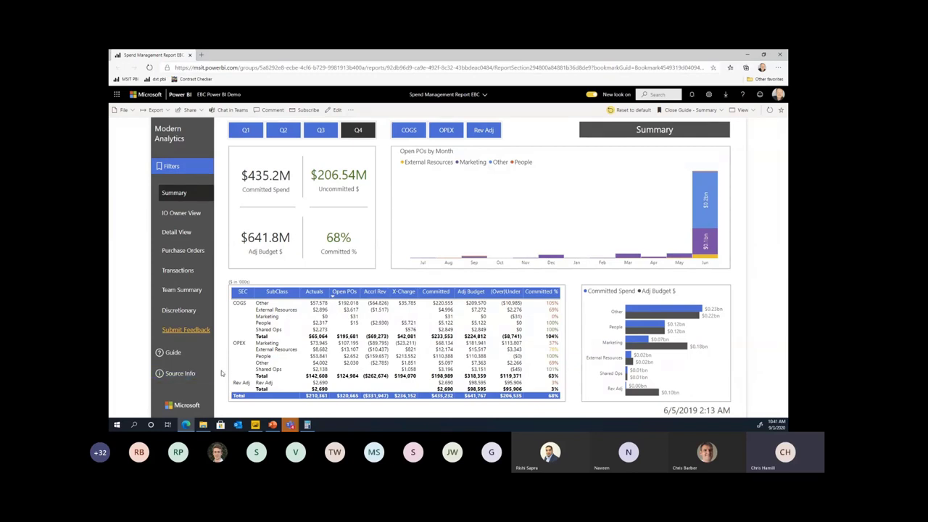
{"action": "left_click", "coordinate": [180, 374]}
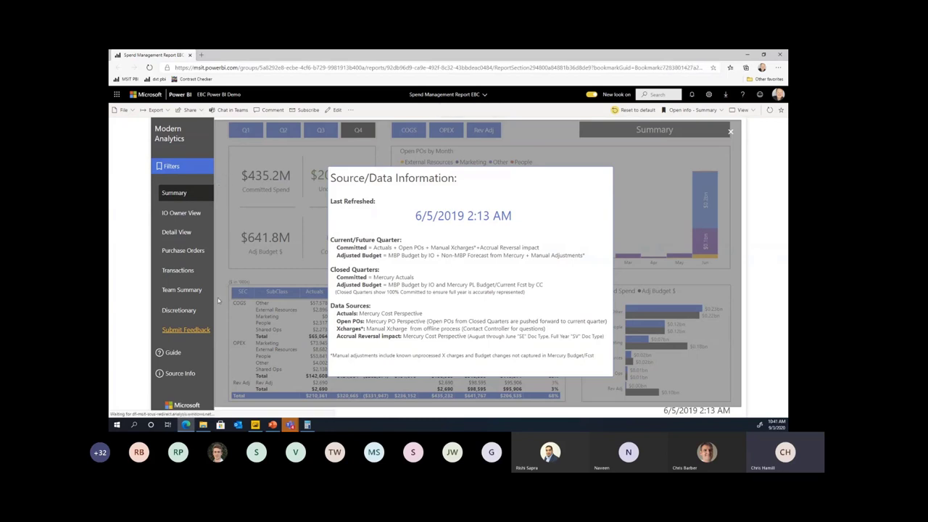
{"action": "left_click", "coordinate": [397, 256]}
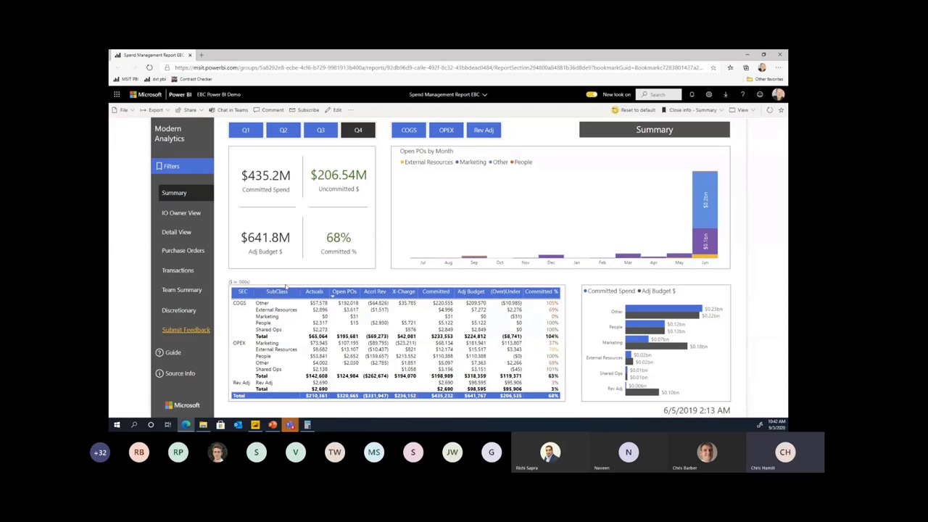
View the Team Summary page through the report's own navigation and return to the Summary page
{"action": "left_click", "coordinate": [178, 293]}
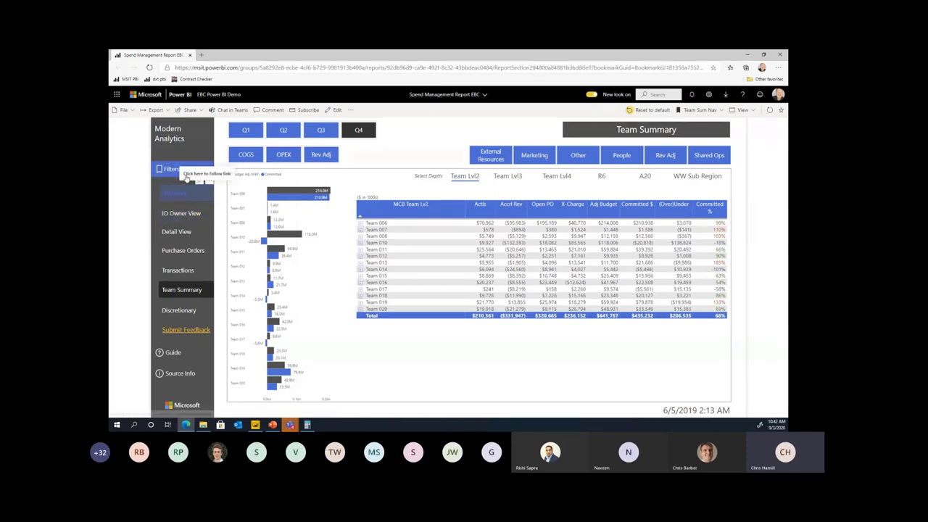
{"action": "left_click", "coordinate": [173, 194]}
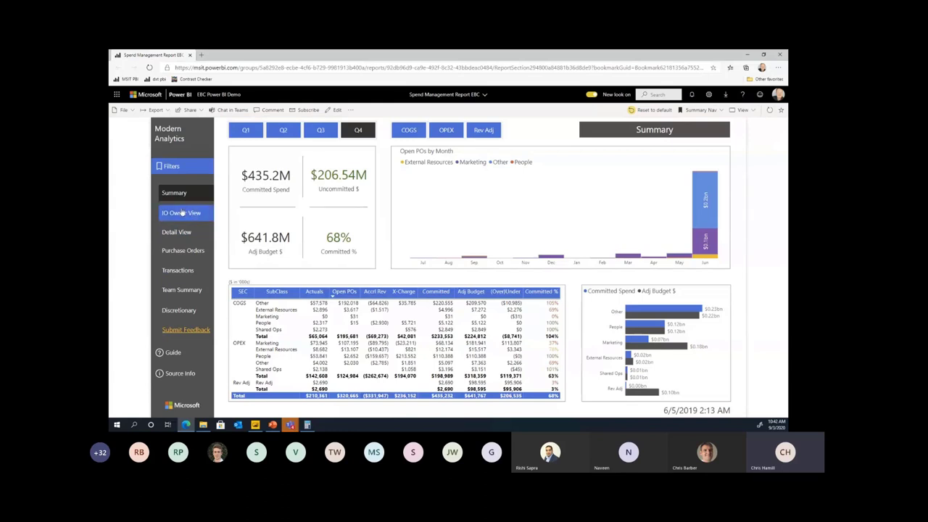
Go to the IO Owner View page and filter its Budget Owner slicer to Owner 0006
{"action": "left_click", "coordinate": [190, 215]}
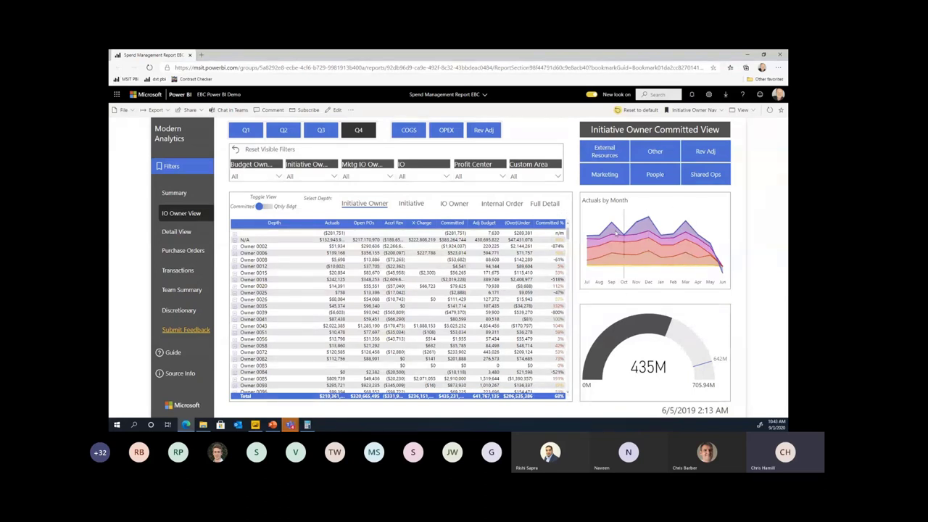
{"action": "left_click", "coordinate": [263, 246]}
{"action": "left_click", "coordinate": [262, 246]}
{"action": "left_click", "coordinate": [279, 176]}
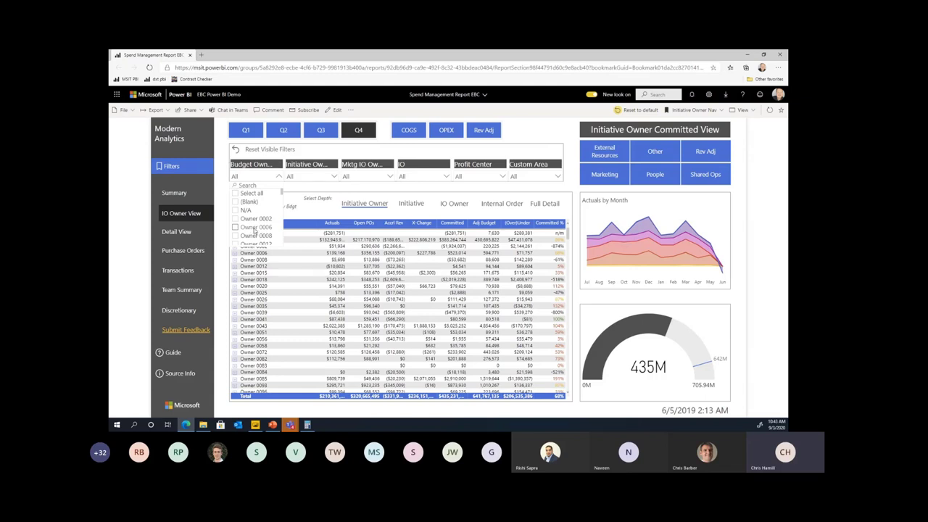
{"action": "left_click", "coordinate": [254, 229]}
{"action": "left_click", "coordinate": [279, 177]}
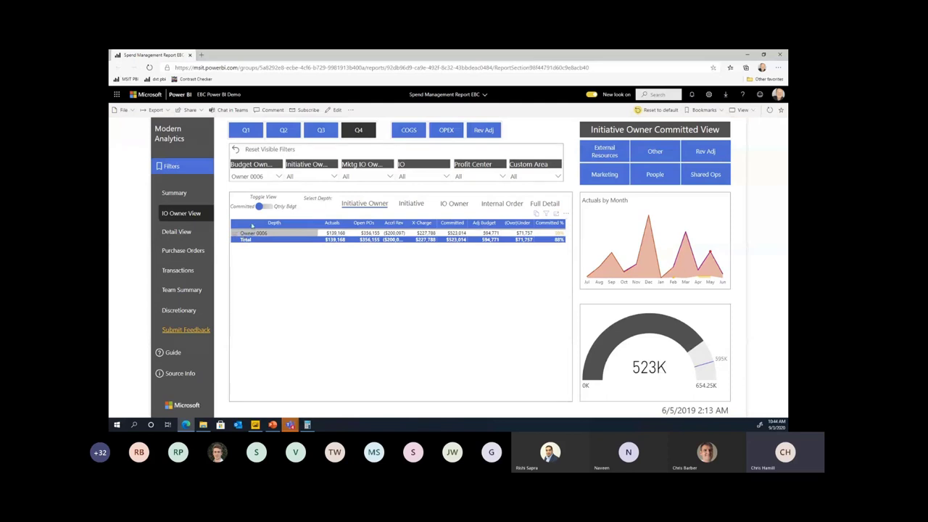
Expand Owner 0006 and compare the table's IO Owner, Initiative Owner and Initiative depths, leaving Initiative selected
{"action": "mouse_move", "coordinate": [236, 238]}
{"action": "left_click", "coordinate": [235, 237]}
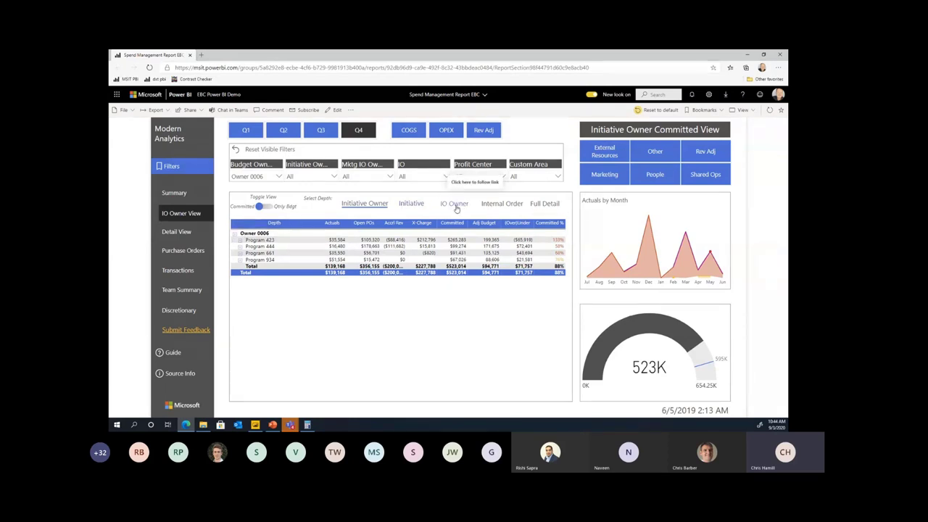
{"action": "left_click", "coordinate": [455, 207]}
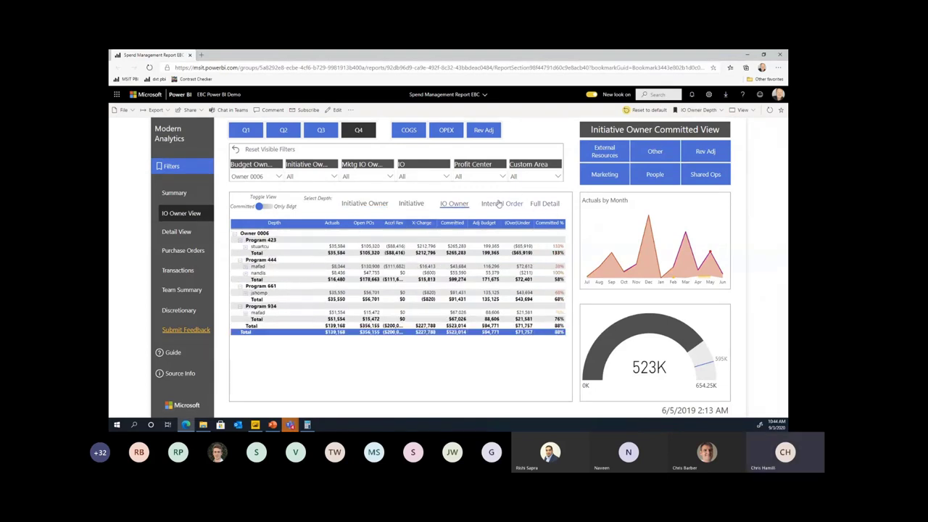
{"action": "left_click", "coordinate": [364, 205]}
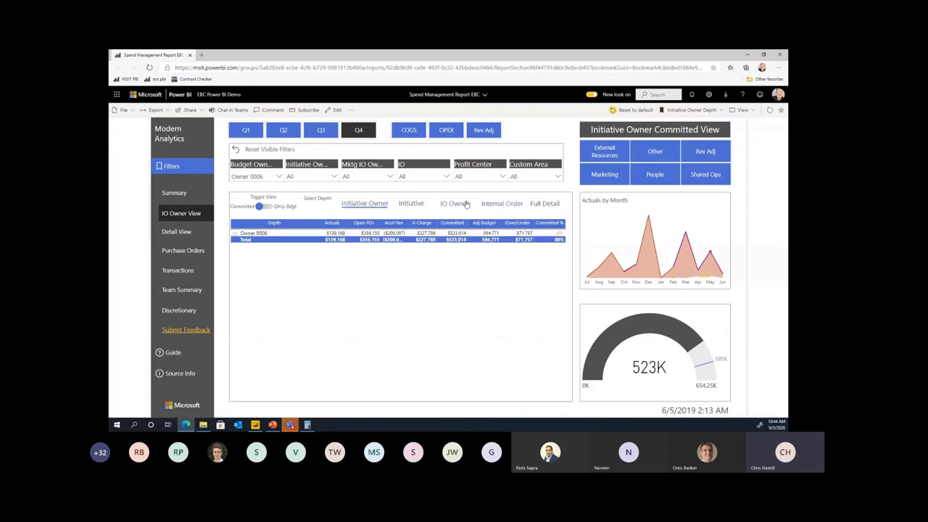
{"action": "left_click", "coordinate": [410, 203]}
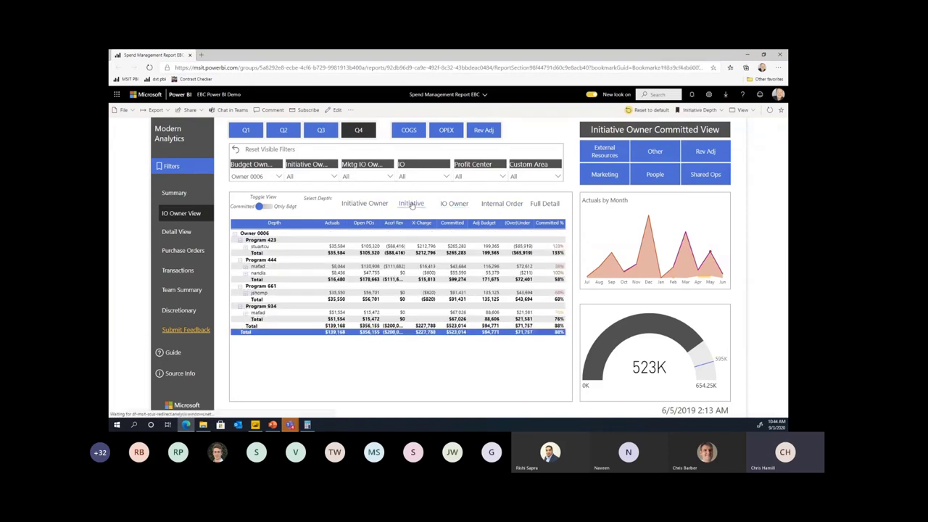
{"action": "left_click", "coordinate": [365, 206]}
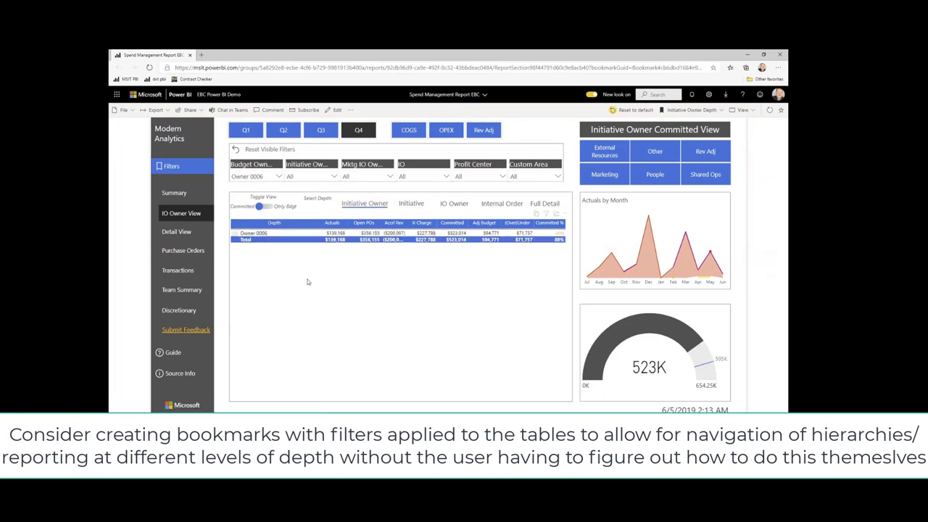
{"action": "left_click", "coordinate": [411, 208]}
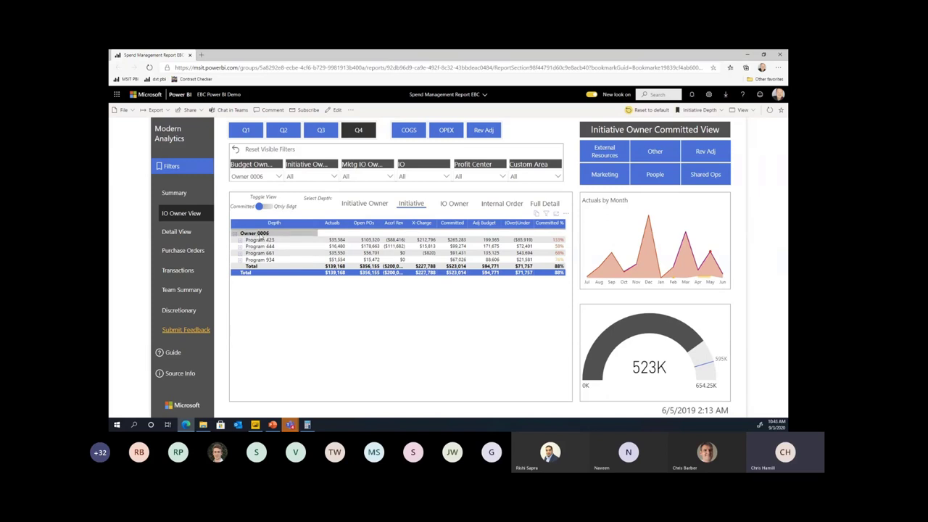
Drill through from Program 423's Actuals to Transaction Detail, examine the transactions table and go back to the IO Owner View page
{"action": "right_click", "coordinate": [336, 243]}
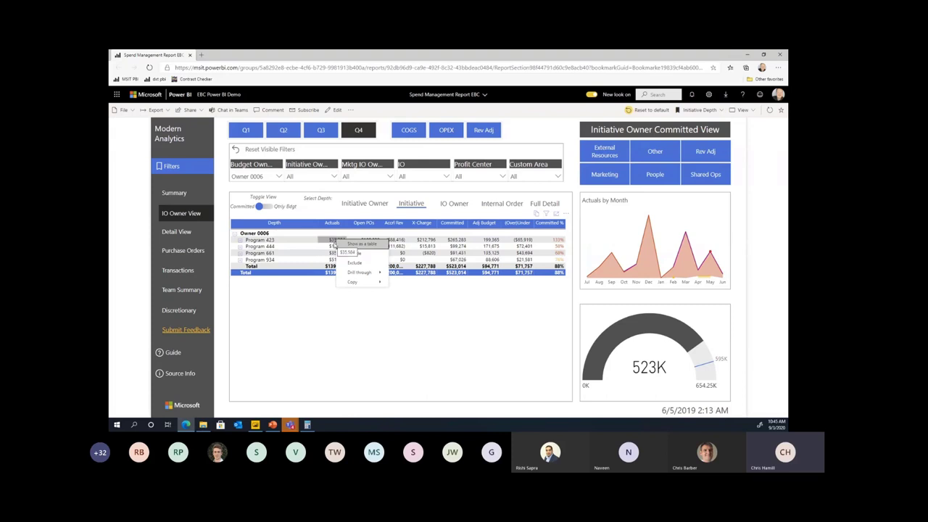
{"action": "mouse_move", "coordinate": [361, 273]}
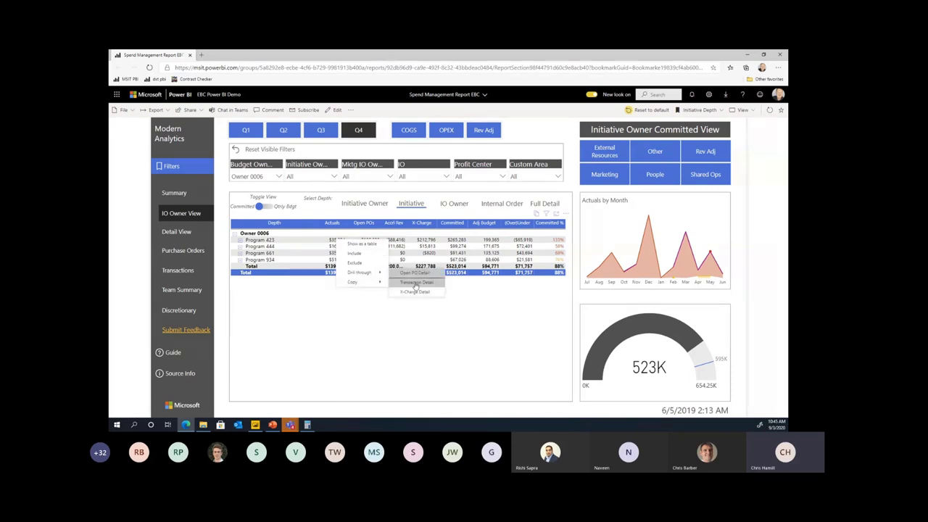
{"action": "left_click", "coordinate": [229, 289]}
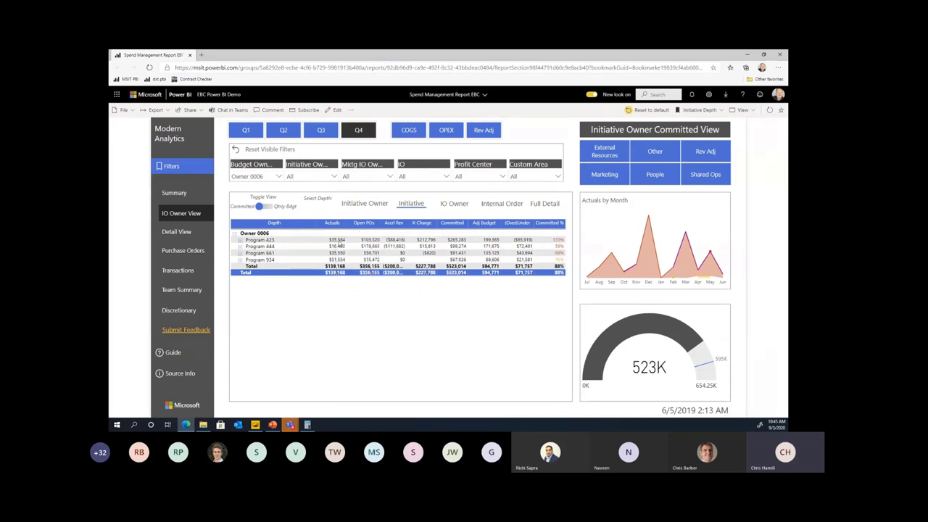
{"action": "right_click", "coordinate": [335, 241]}
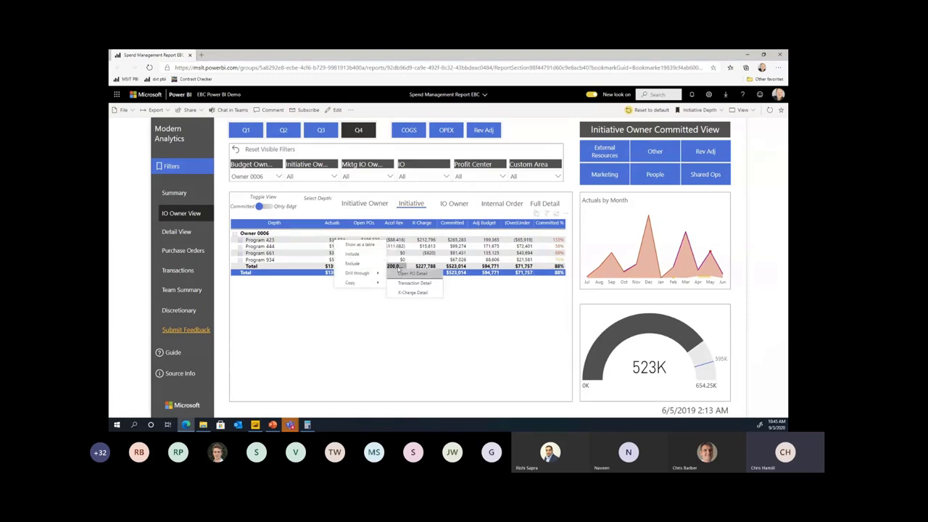
{"action": "left_click", "coordinate": [410, 281]}
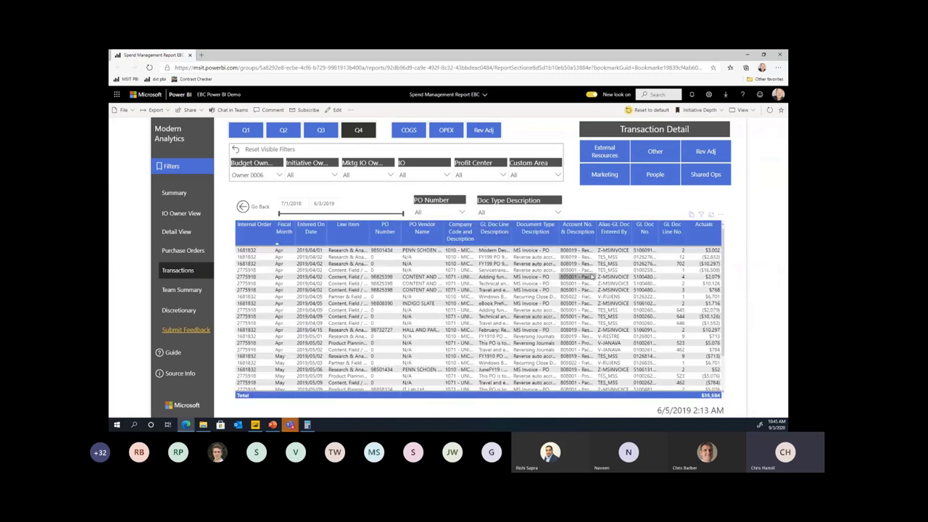
{"action": "scroll", "coordinate": [602, 280], "scroll_direction": "down", "scroll_amount": 2}
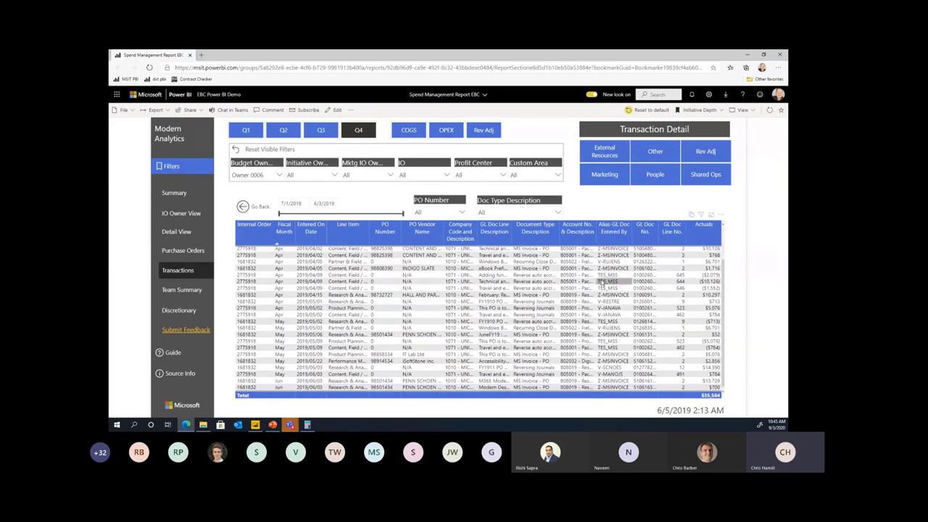
{"action": "scroll", "coordinate": [602, 280], "scroll_direction": "up", "scroll_amount": 2}
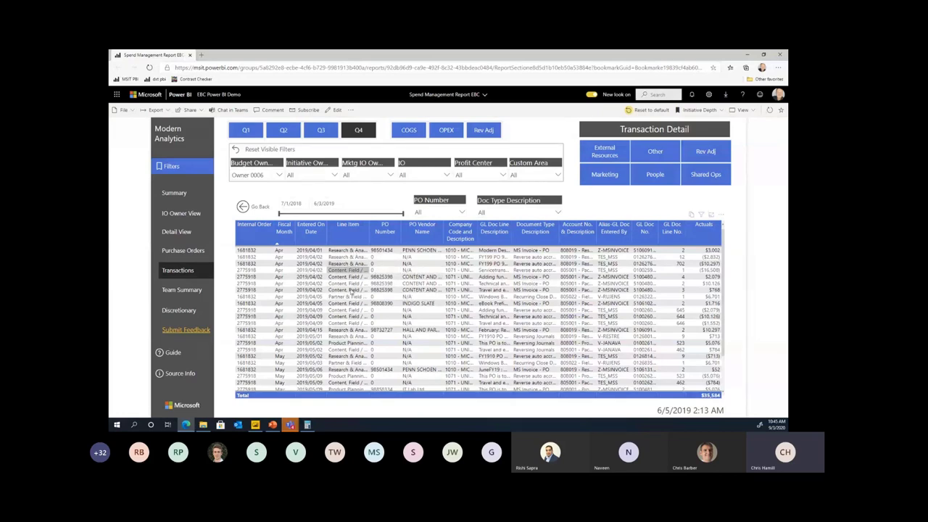
{"action": "scroll", "coordinate": [435, 311], "scroll_direction": "down", "scroll_amount": 2}
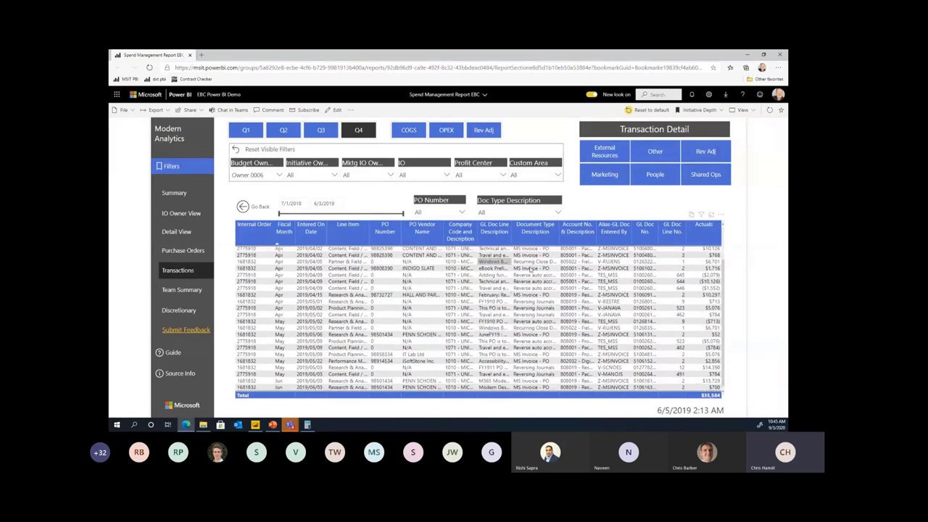
{"action": "scroll", "coordinate": [648, 303], "scroll_direction": "up", "scroll_amount": 1}
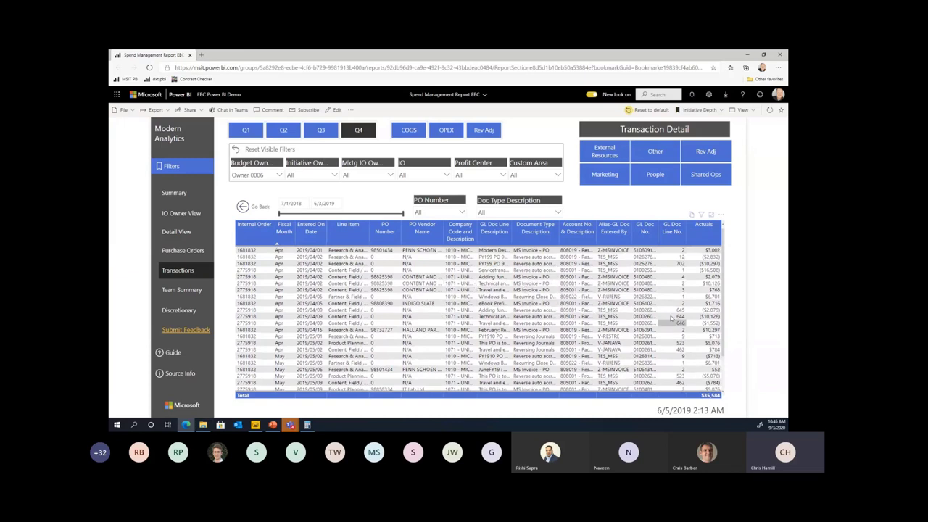
{"action": "left_click", "coordinate": [243, 207]}
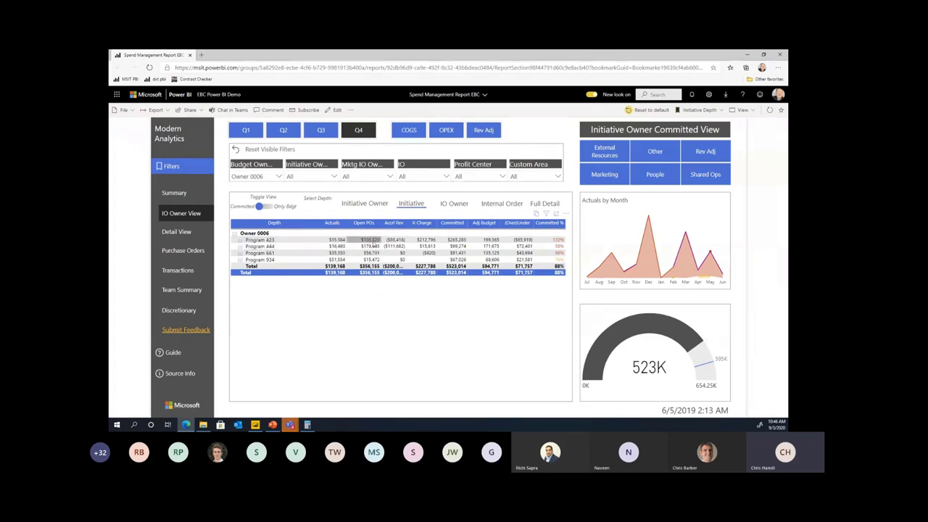
Drill through from Program 423's Open POs to Open PO Detail, view only the March purchase orders and go back
{"action": "right_click", "coordinate": [374, 240]}
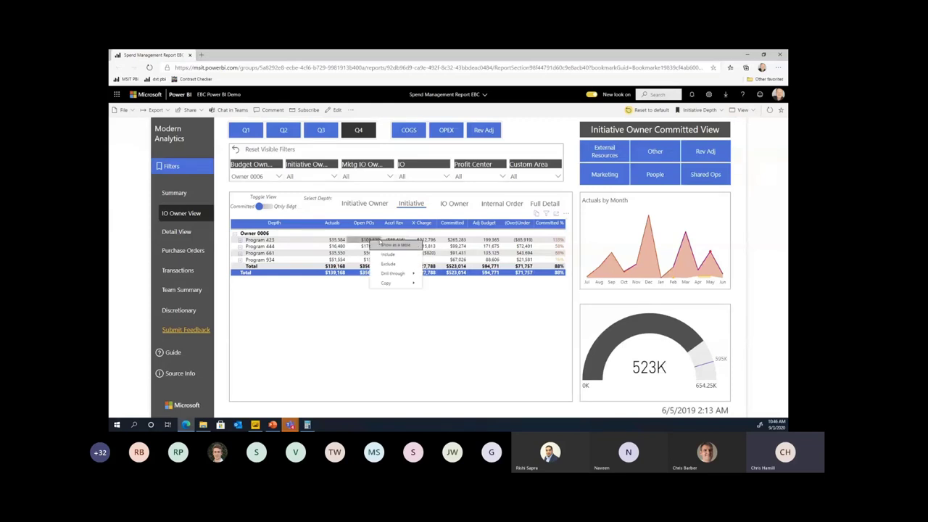
{"action": "mouse_move", "coordinate": [405, 273]}
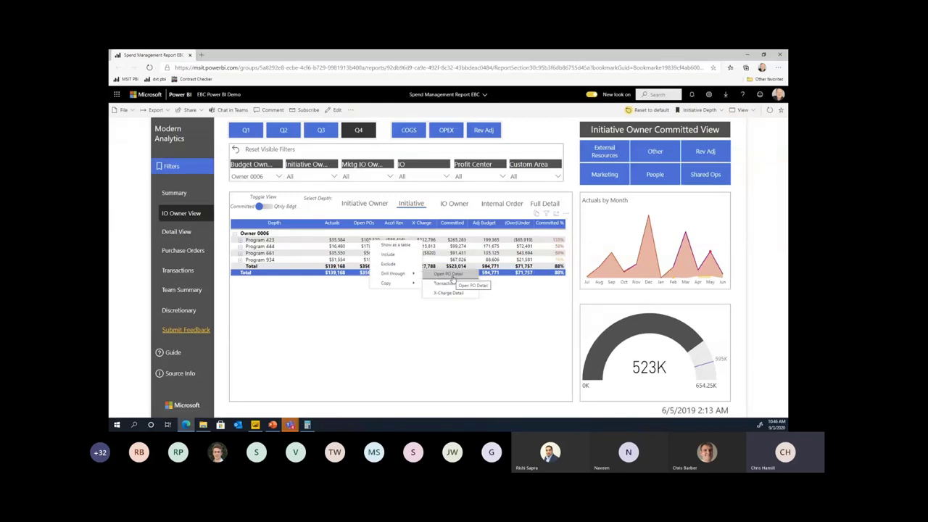
{"action": "left_click", "coordinate": [451, 276]}
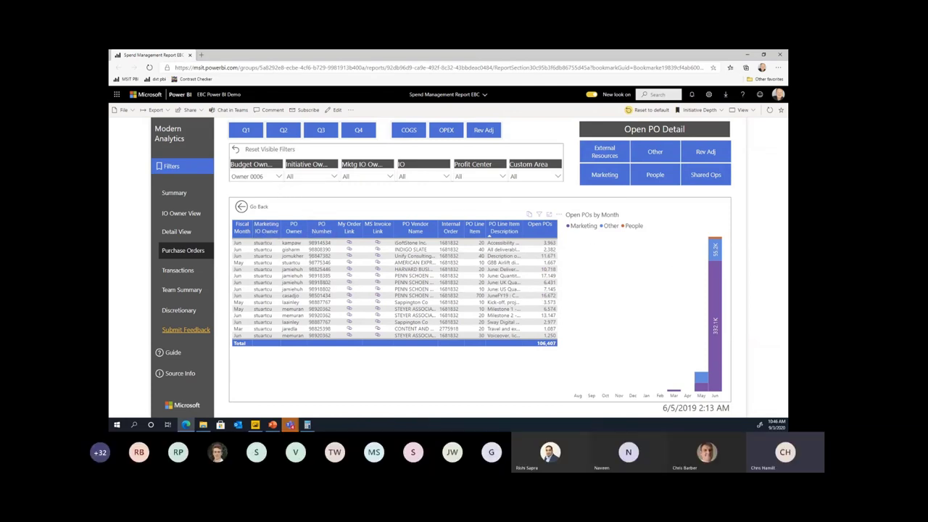
{"action": "left_click", "coordinate": [675, 392]}
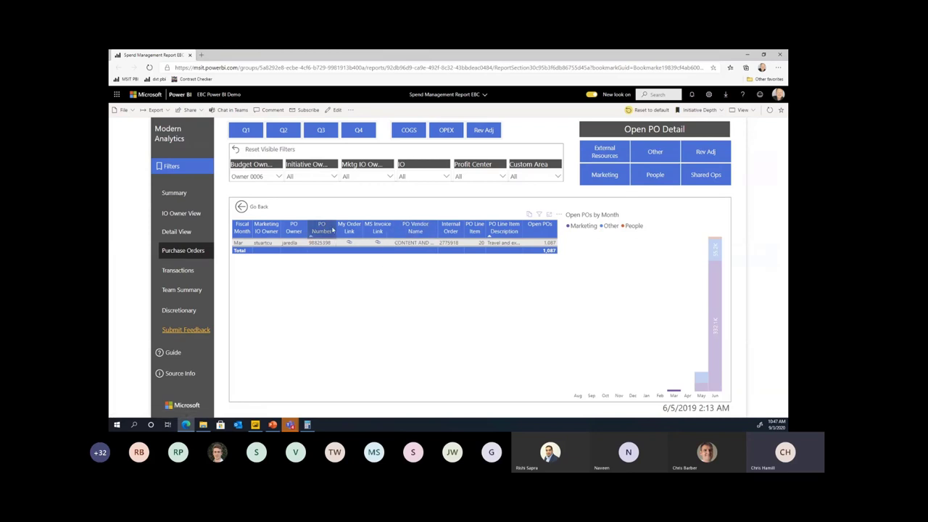
{"action": "left_click", "coordinate": [244, 207]}
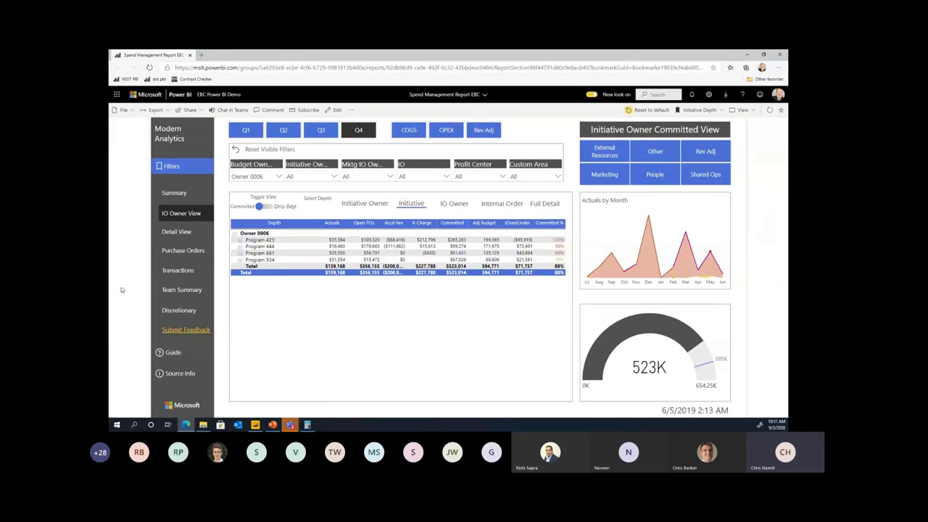
Switch to Power BI Desktop, add a bookmark with the wide rectangle on Page 2 selected, and view the bookmark's options, including Selected visuals
{"action": "left_click", "coordinate": [255, 424]}
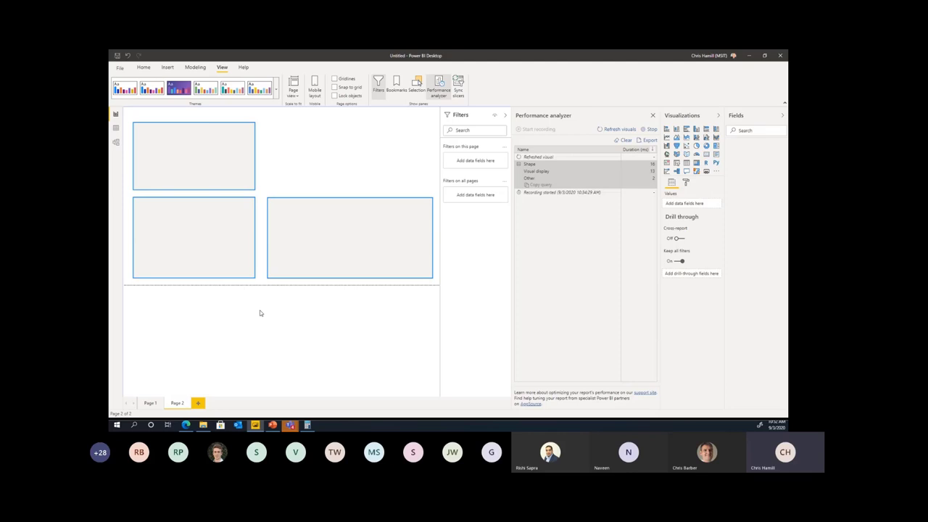
{"action": "left_click", "coordinate": [348, 208]}
{"action": "left_click", "coordinate": [401, 87]}
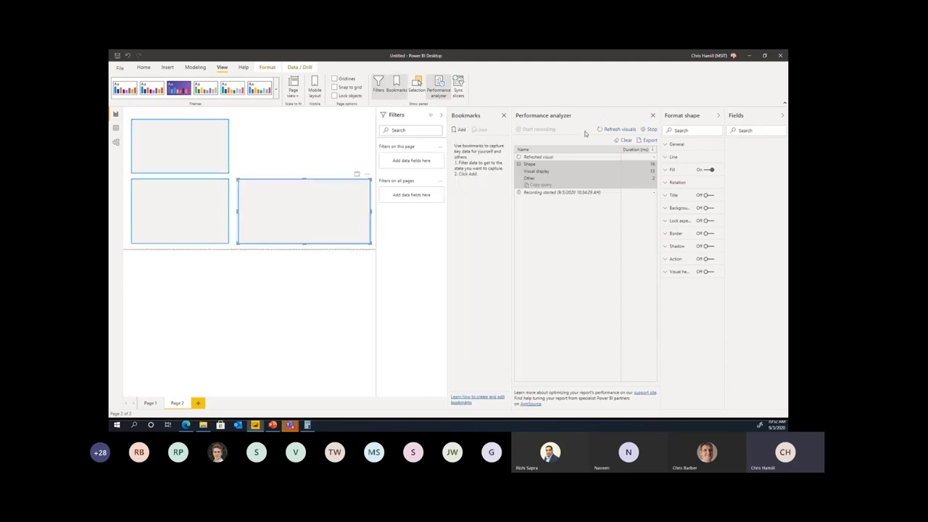
{"action": "left_click", "coordinate": [460, 129]}
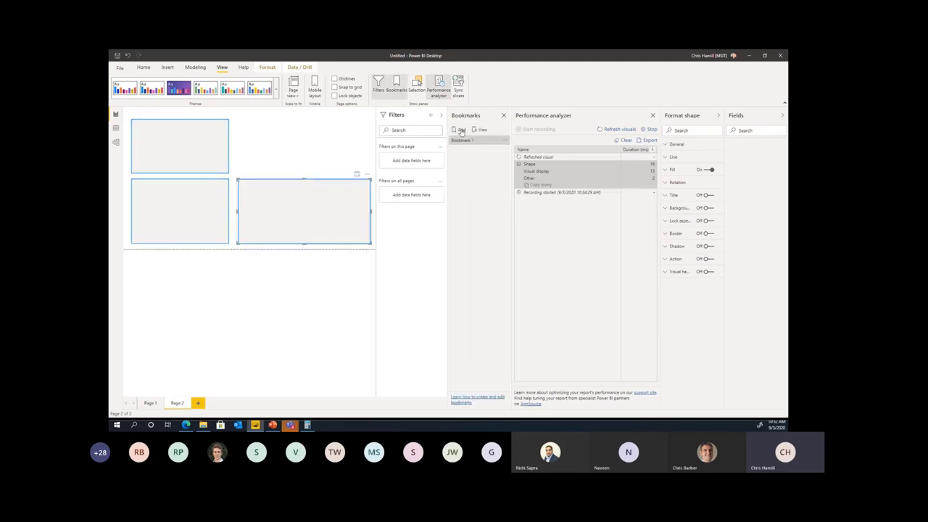
{"action": "left_click", "coordinate": [514, 142]}
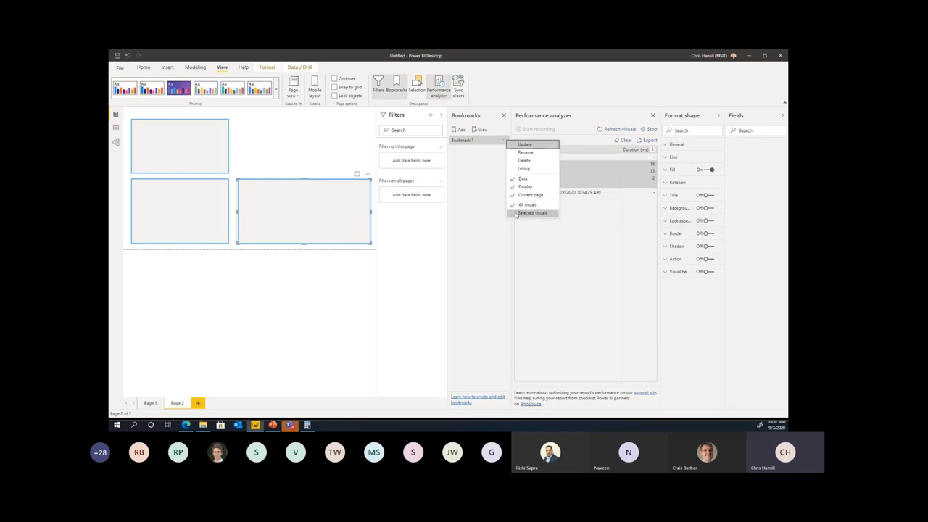
{"action": "left_click", "coordinate": [289, 308]}
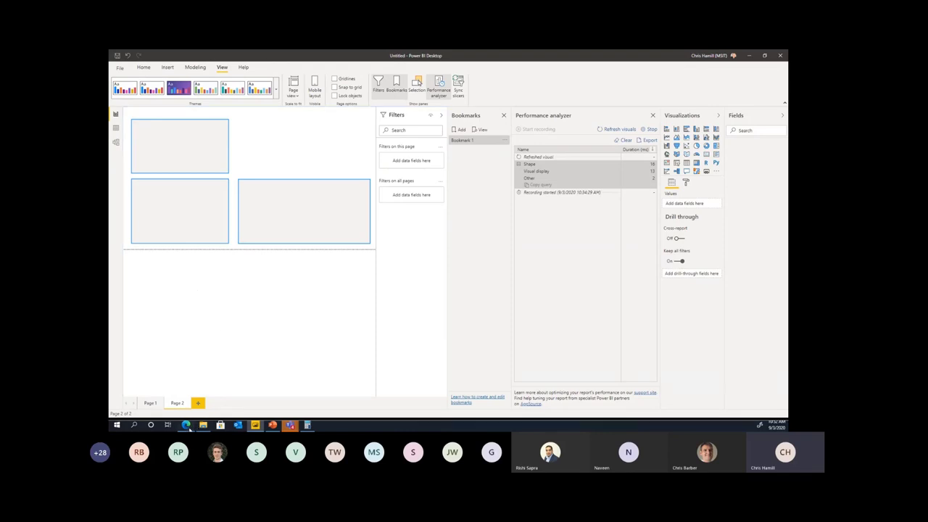
Switch back to the Spend Management Report in the browser and view its Detail View, Purchase Orders and Transactions pages
{"action": "left_click", "coordinate": [186, 425]}
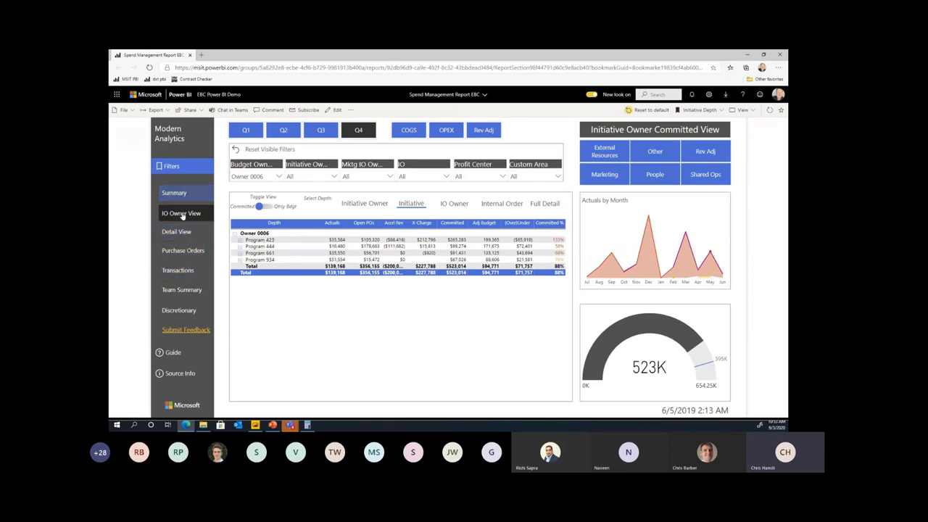
{"action": "left_click", "coordinate": [164, 236]}
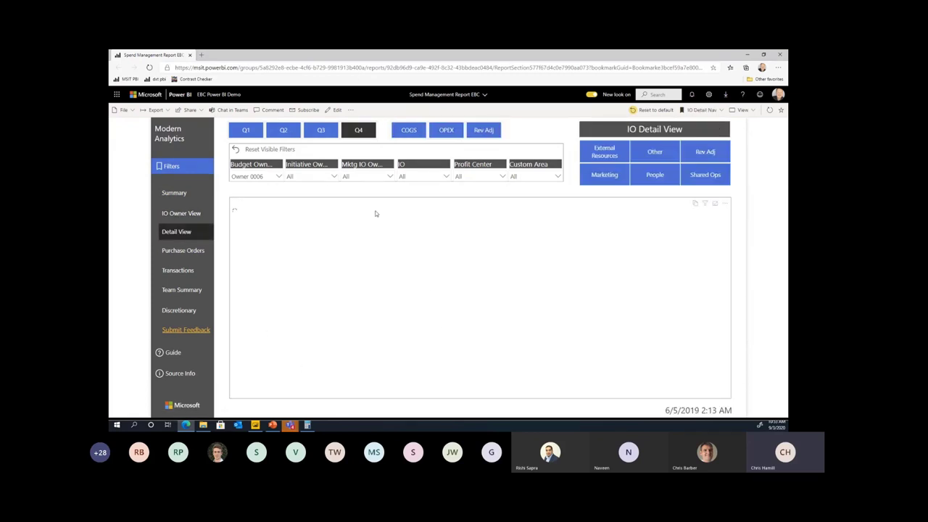
{"action": "left_click", "coordinate": [187, 250]}
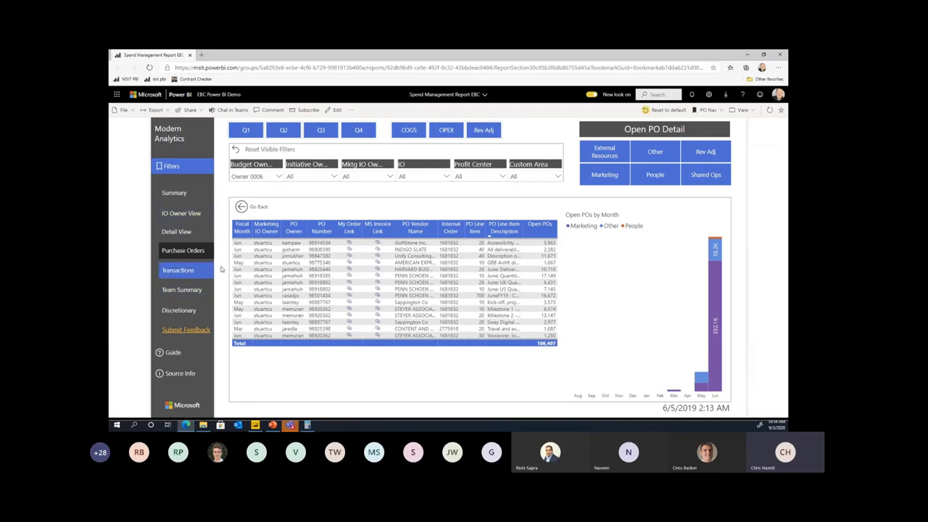
{"action": "left_click", "coordinate": [181, 270]}
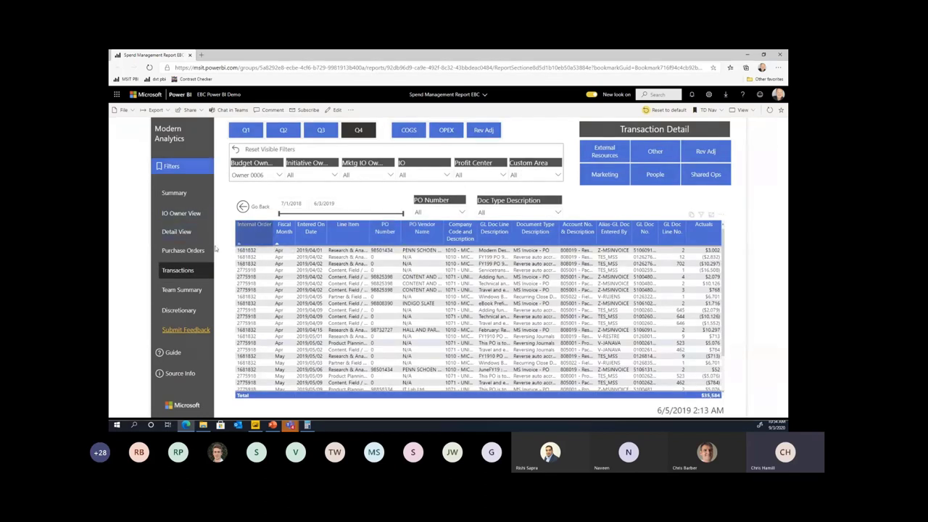
{"action": "left_click", "coordinate": [190, 291]}
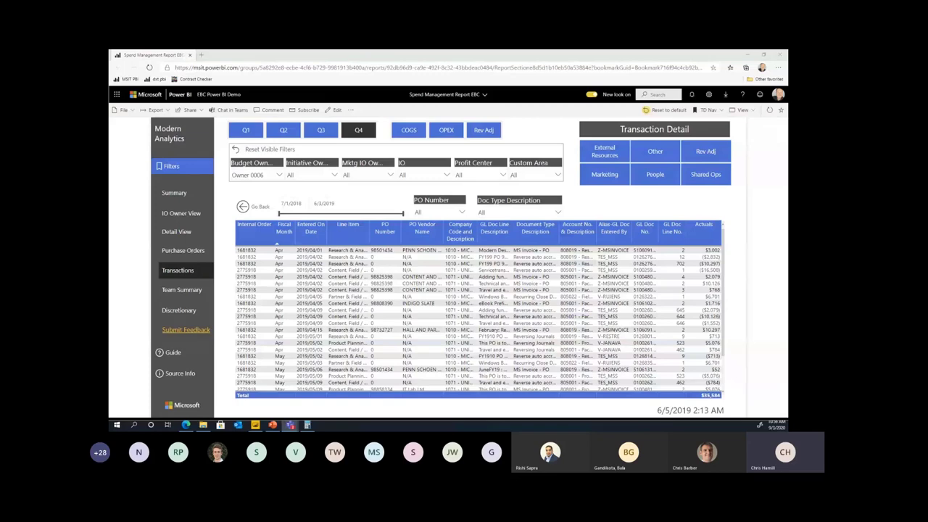
Switch to Power BI Desktop and open the recent report Perf Demo.pbix
{"action": "left_click", "coordinate": [256, 425]}
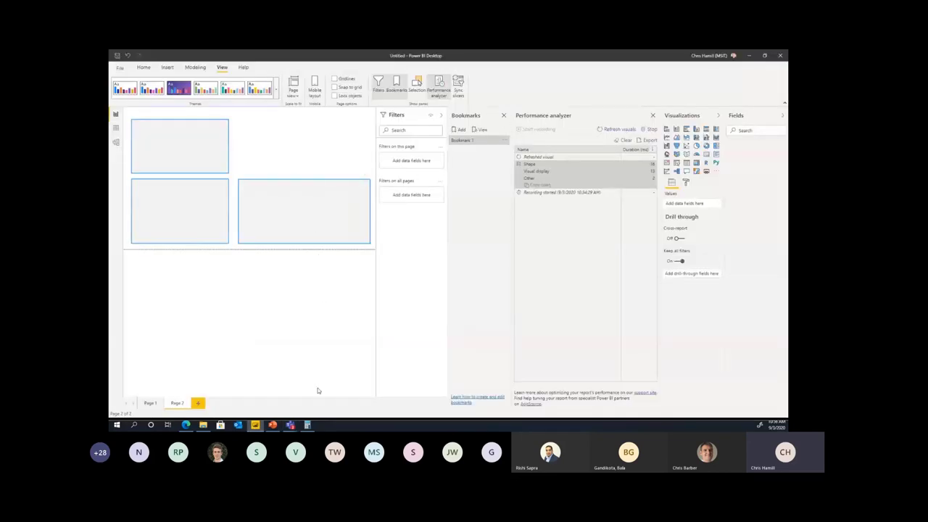
{"action": "right_click", "coordinate": [255, 426]}
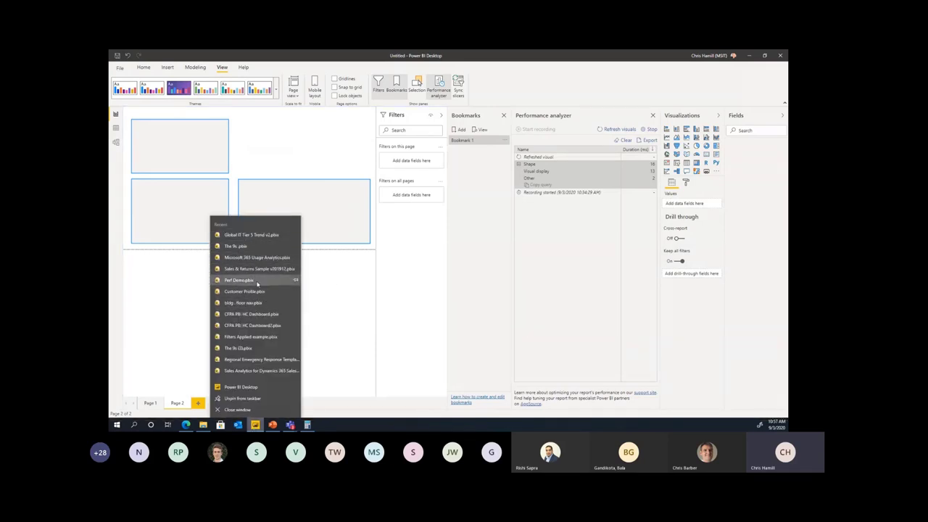
{"action": "left_click", "coordinate": [252, 281]}
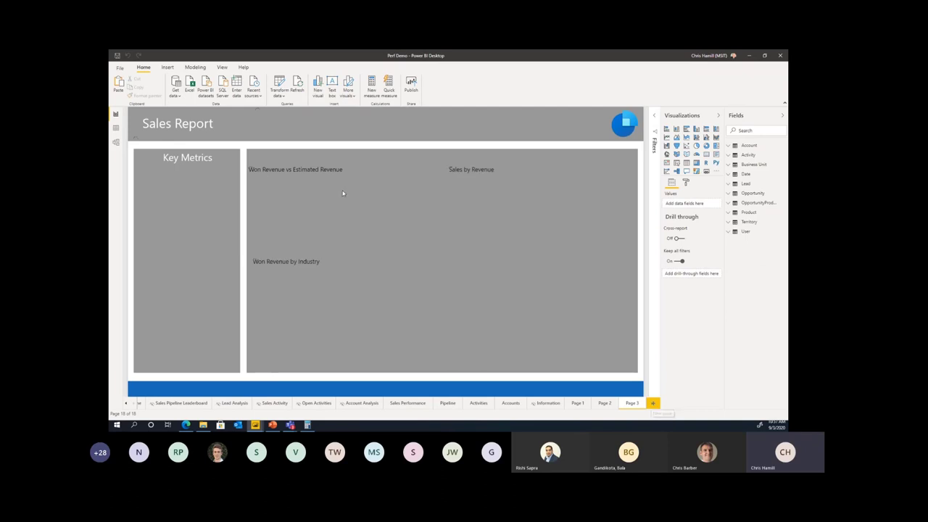
Add a new page after Page 3 and place a slicer of the Territory table's Territory field on it
{"action": "left_click", "coordinate": [653, 403]}
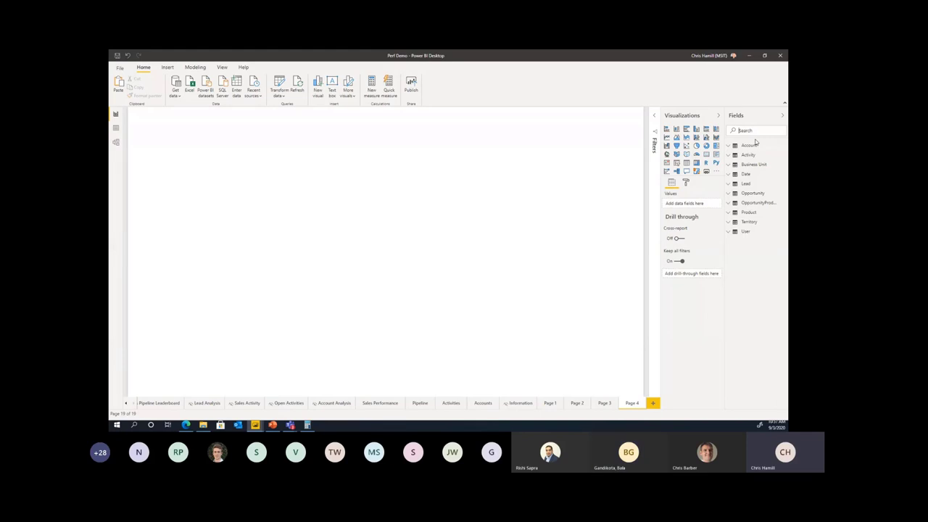
{"action": "left_click", "coordinate": [730, 222]}
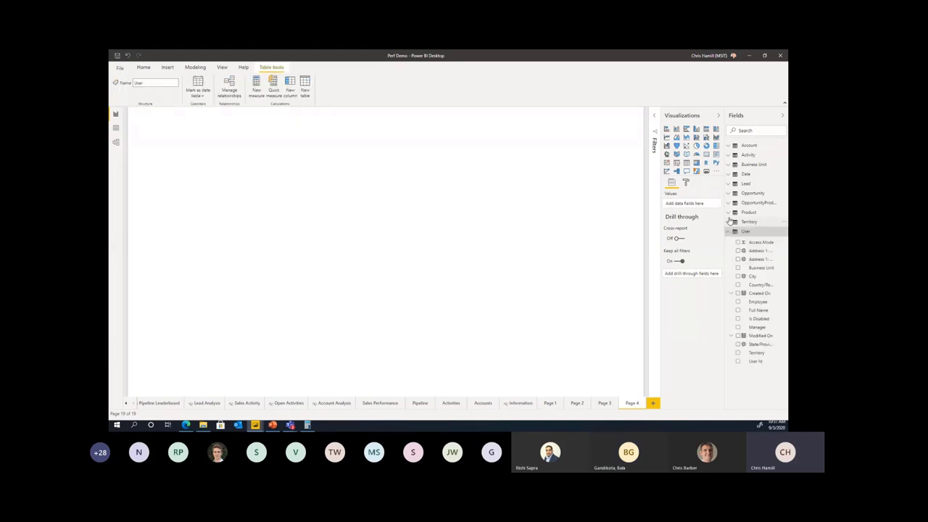
{"action": "left_click_drag", "start_coordinate": [756, 241], "coordinate": [229, 168]}
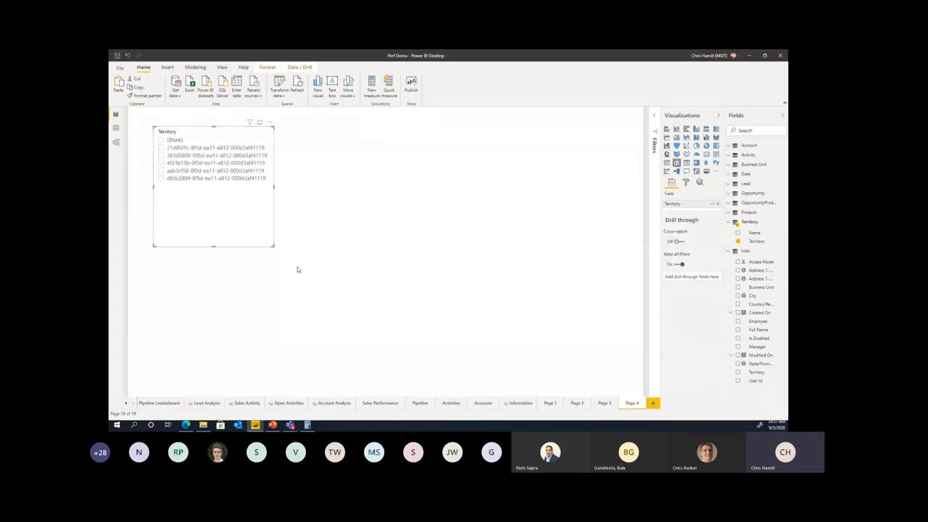
Add another new page and paste a synced copy of the Territory slicer onto it
{"action": "left_click", "coordinate": [653, 403]}
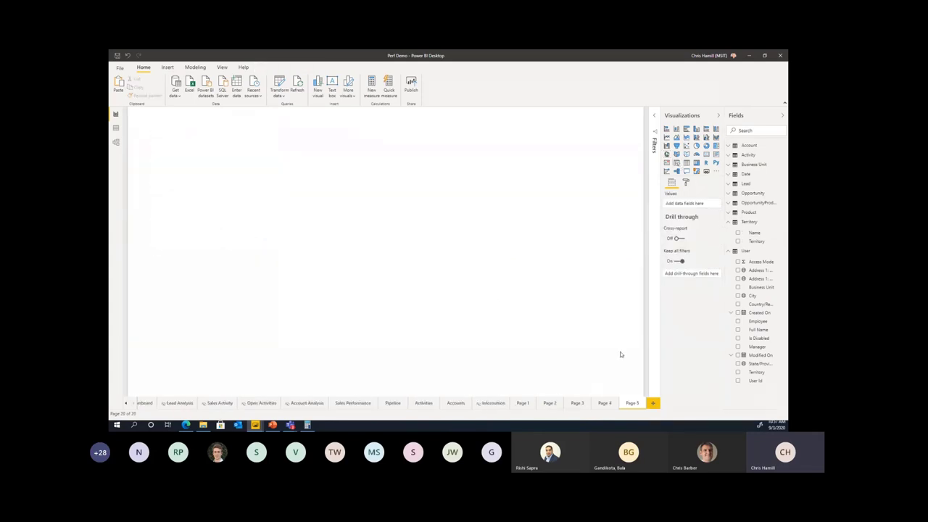
{"action": "key", "text": "ctrl+v"}
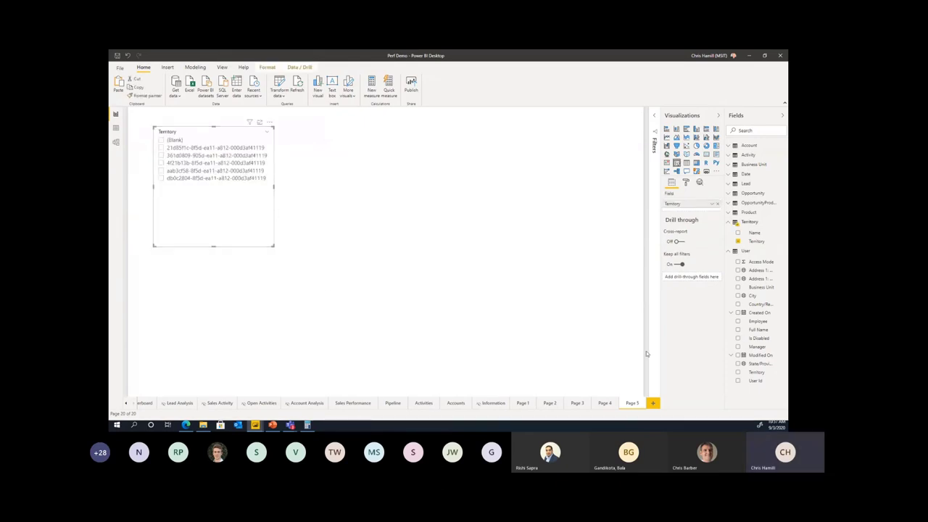
{"action": "left_click", "coordinate": [477, 261]}
Select the territory starting with 361d0809 in Page 4's slicer and check the synced slicer on Page 5
{"action": "left_click", "coordinate": [604, 403]}
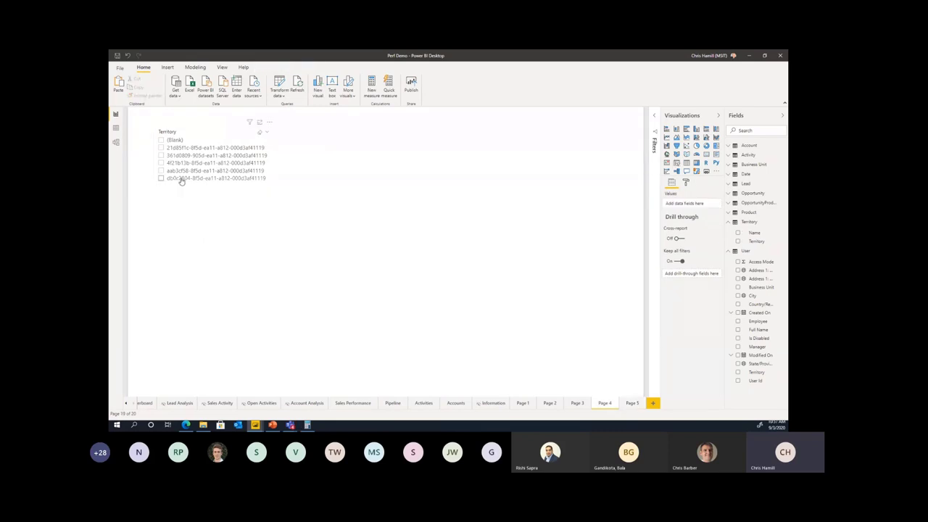
{"action": "left_click", "coordinate": [187, 157]}
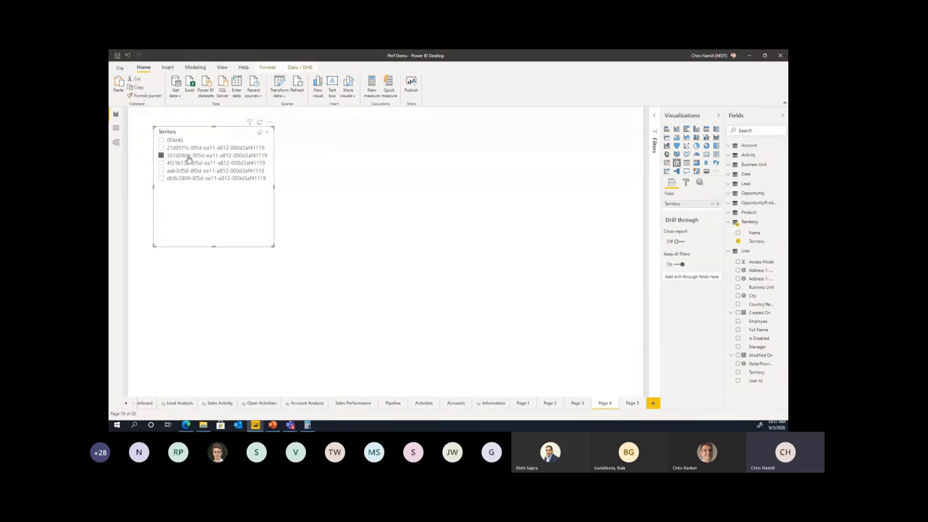
{"action": "left_click", "coordinate": [632, 404]}
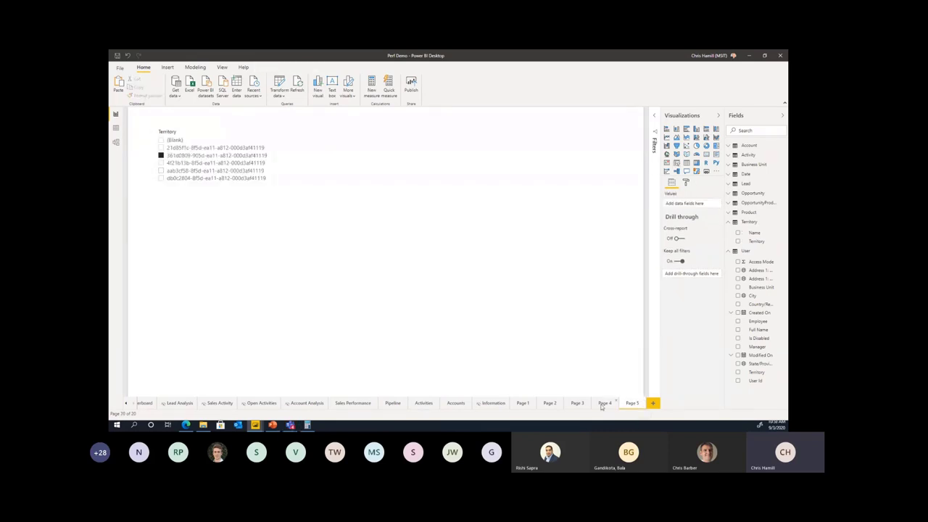
Return to Page 4 and move its Territory slicer slightly down and to the left
{"action": "left_click", "coordinate": [603, 404]}
{"action": "left_click_drag", "start_coordinate": [216, 211], "coordinate": [205, 230]}
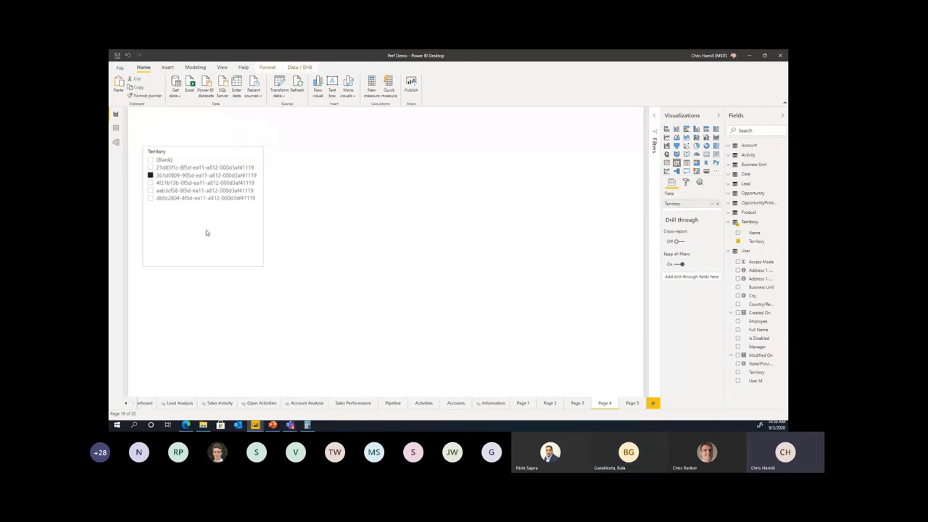
{"action": "left_click", "coordinate": [262, 134]}
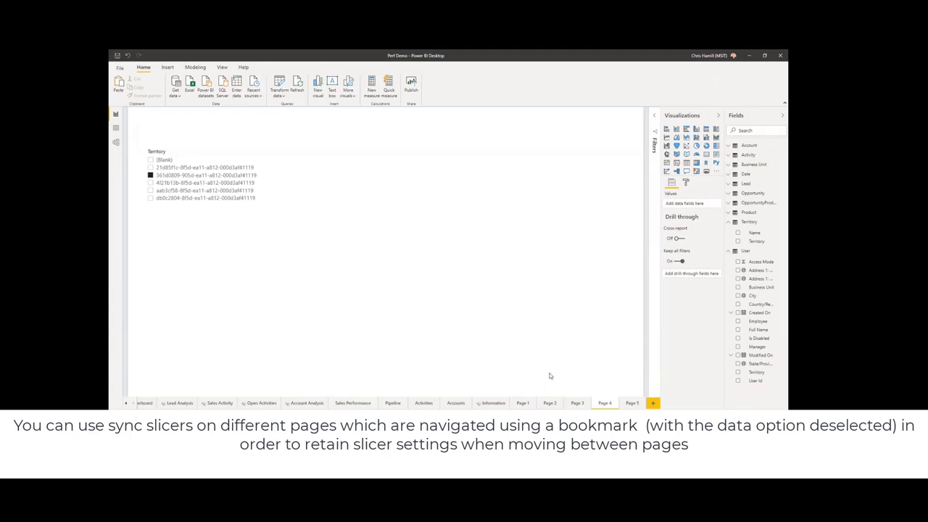
Add a bookmark of Page 5 and turn off its Data and Display options
{"action": "left_click", "coordinate": [632, 403]}
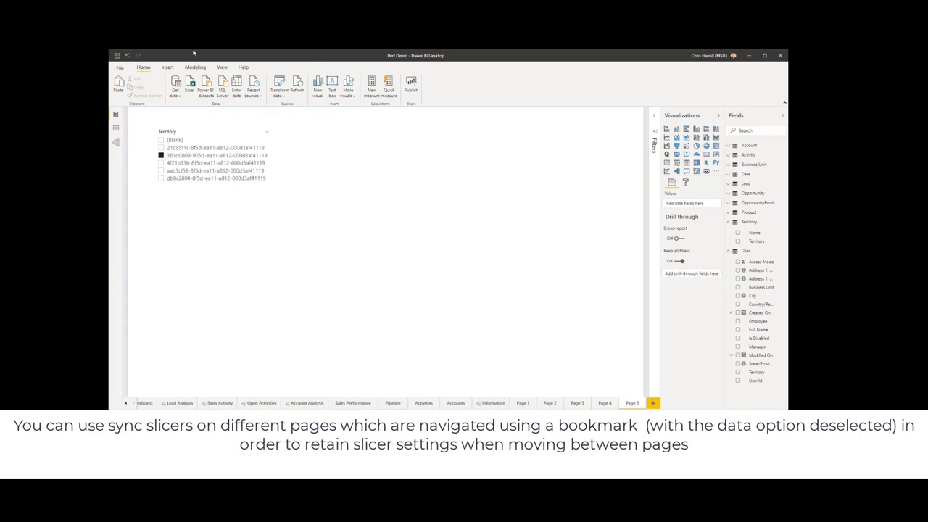
{"action": "left_click", "coordinate": [221, 67]}
{"action": "left_click", "coordinate": [167, 66]}
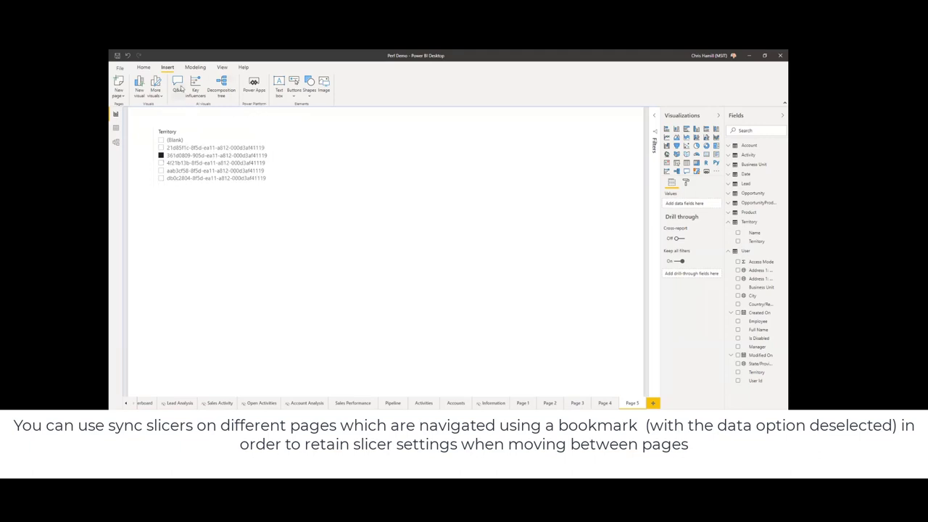
{"action": "left_click", "coordinate": [221, 67]}
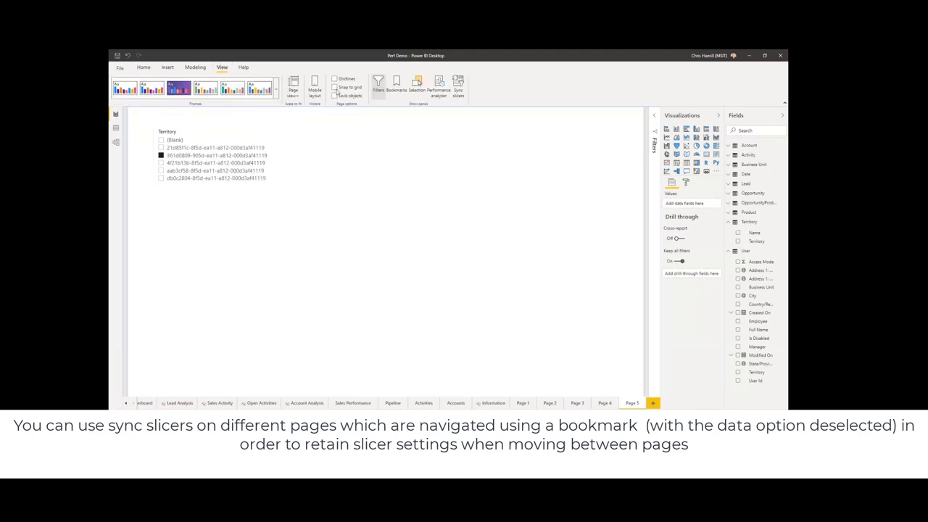
{"action": "left_click", "coordinate": [396, 84]}
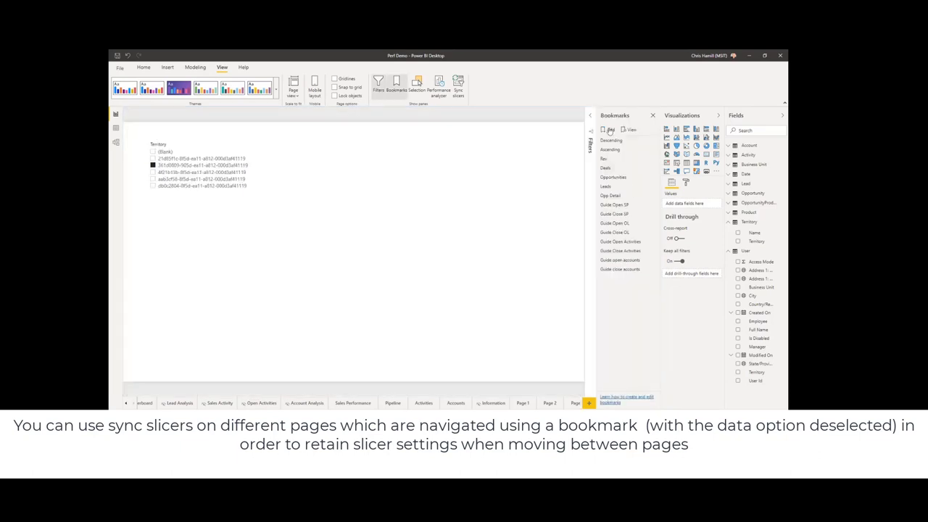
{"action": "left_click", "coordinate": [652, 278]}
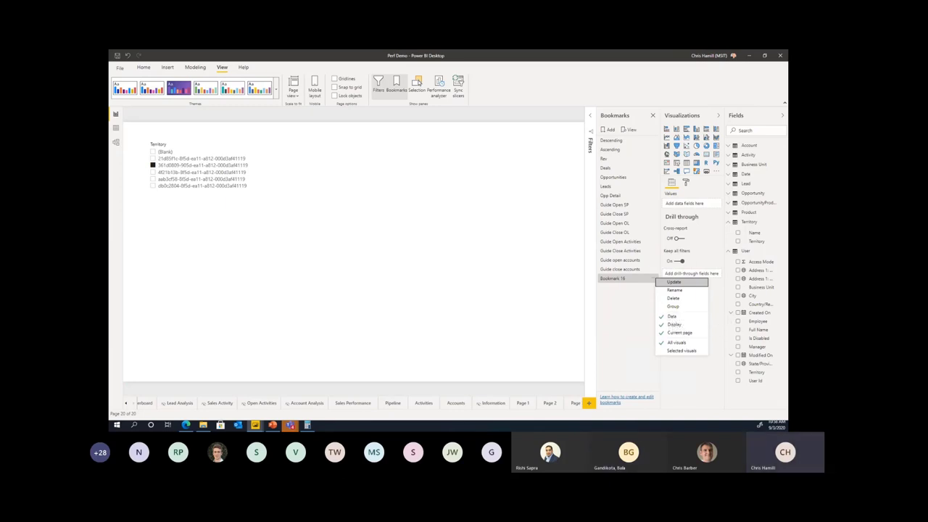
{"action": "left_click", "coordinate": [671, 316]}
{"action": "left_click", "coordinate": [653, 282]}
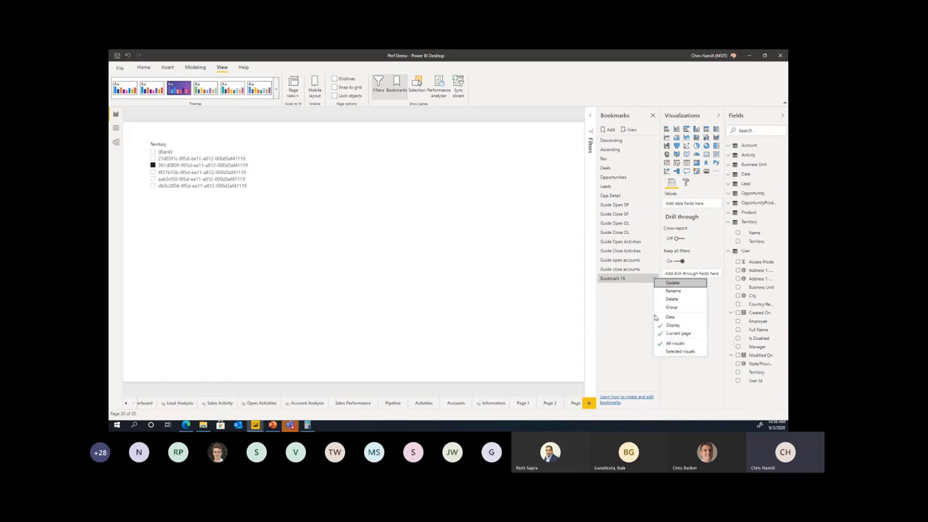
{"action": "left_click", "coordinate": [673, 325]}
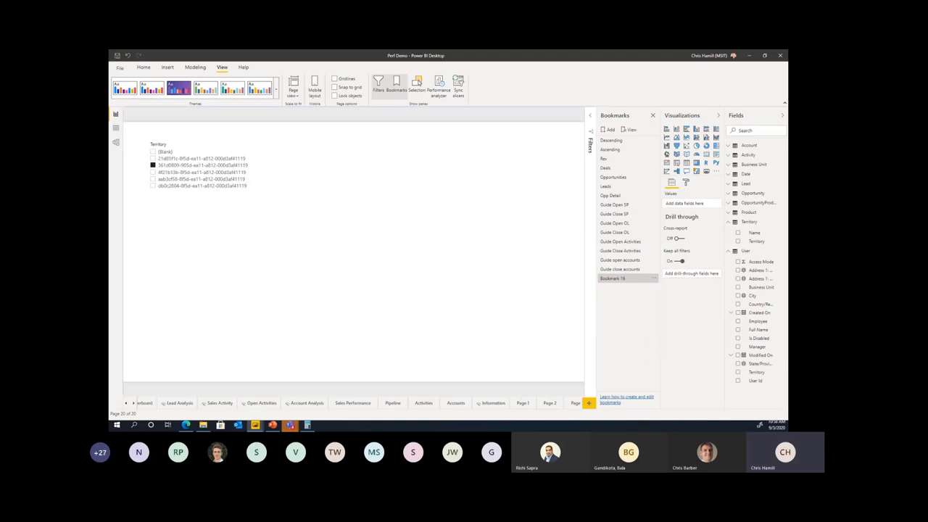
On Page 4, select the territory starting with db0c2804 in the lowered slicer and apply Bookmark 16 to go to Page 5
{"action": "scroll", "coordinate": [569, 403], "scroll_direction": "up", "scroll_amount": 5}
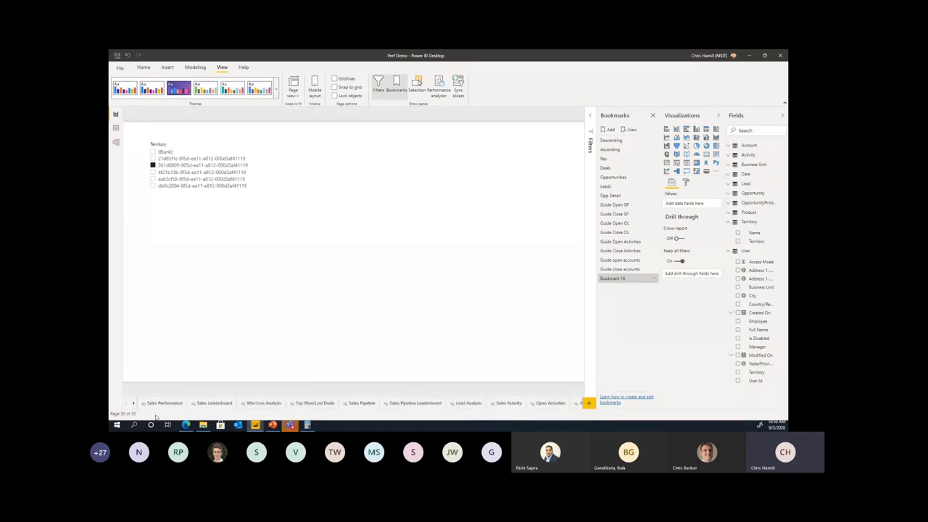
{"action": "left_click", "coordinate": [136, 404]}
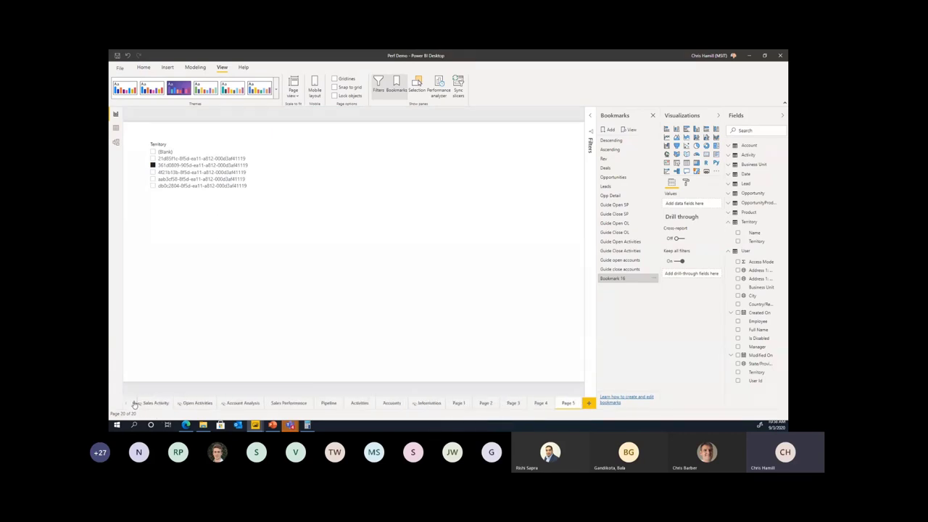
{"action": "left_click", "coordinate": [539, 403]}
{"action": "left_click", "coordinate": [245, 256]}
{"action": "left_click", "coordinate": [281, 218]}
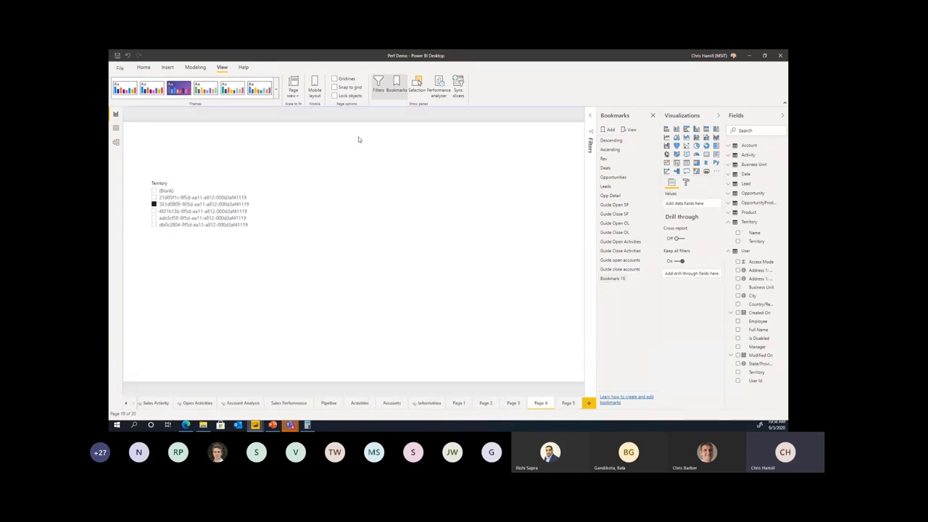
{"action": "left_click", "coordinate": [171, 225]}
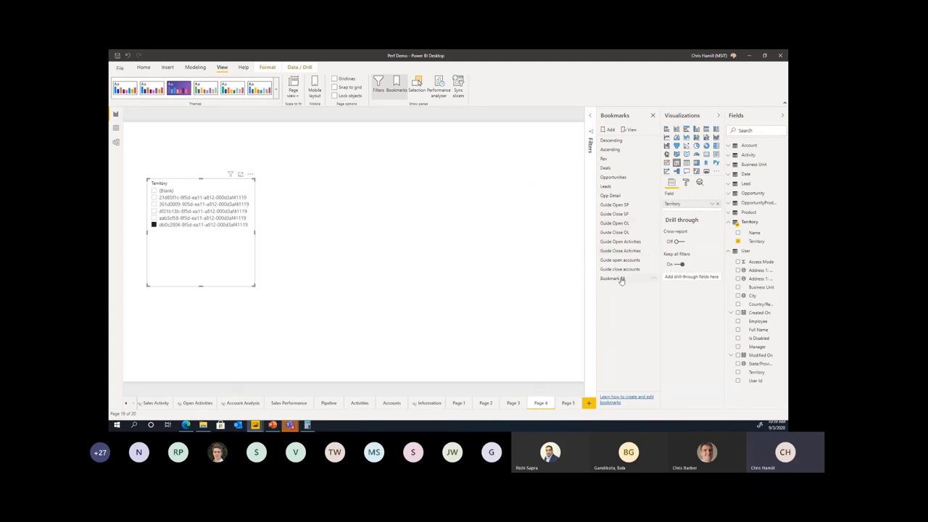
{"action": "left_click", "coordinate": [623, 281]}
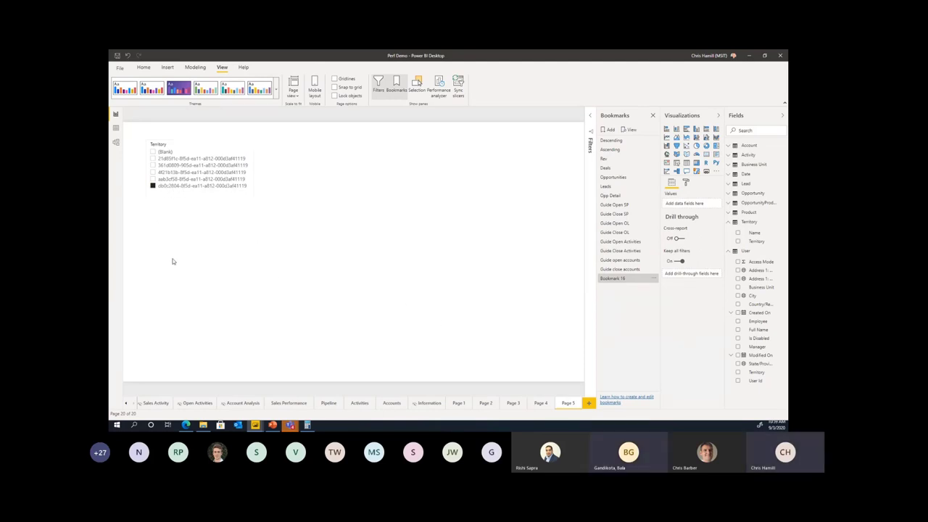
Move the Territory slicer on Page 5 further down the page
{"action": "left_click", "coordinate": [160, 240]}
{"action": "left_click_drag", "start_coordinate": [202, 222], "coordinate": [240, 259]}
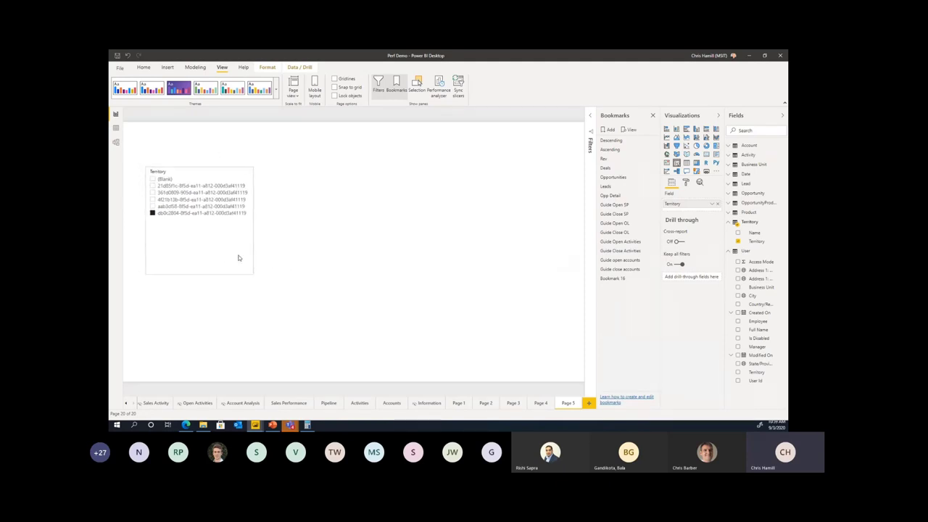
{"action": "left_click", "coordinate": [337, 199]}
Insert a blank button on Page 5 and place it near the top centre of the page
{"action": "left_click", "coordinate": [167, 66]}
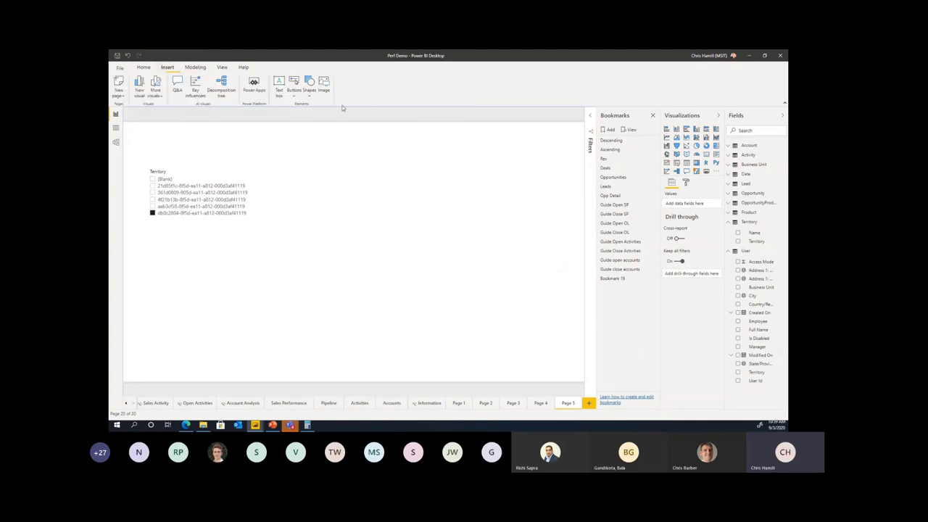
{"action": "left_click", "coordinate": [298, 92]}
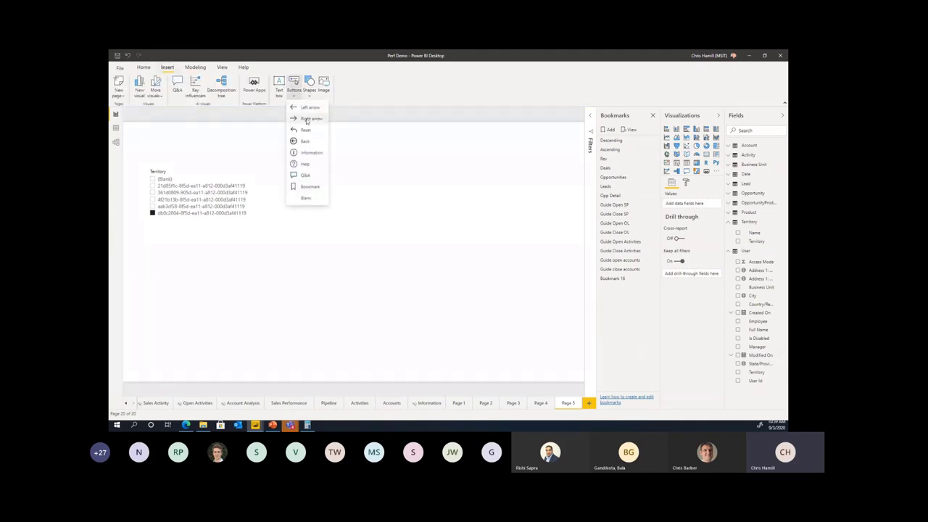
{"action": "left_click", "coordinate": [308, 190]}
{"action": "left_click_drag", "start_coordinate": [148, 133], "coordinate": [379, 140]}
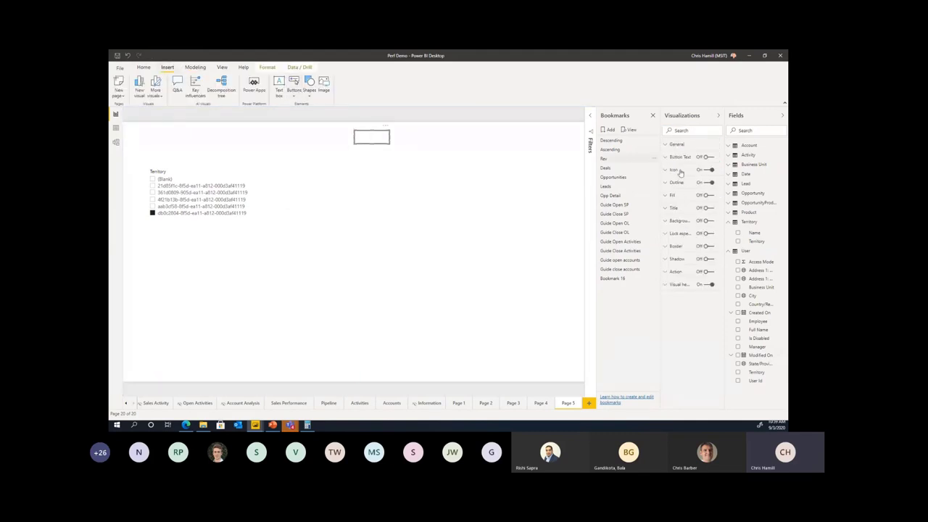
Turn on the new button's text and set it to Clear
{"action": "left_click", "coordinate": [707, 156]}
{"action": "left_click", "coordinate": [679, 158]}
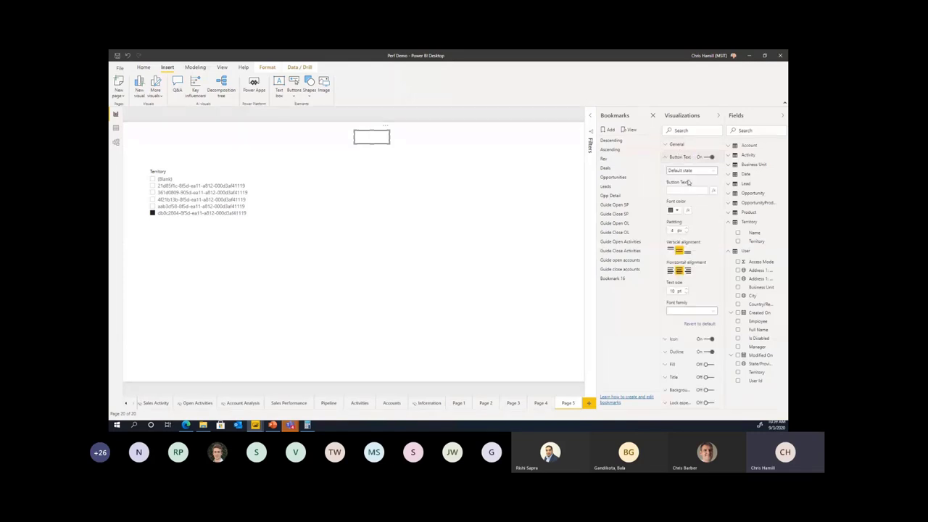
{"action": "left_click", "coordinate": [678, 190]}
{"action": "type", "text": "Clear"}
{"action": "left_click", "coordinate": [492, 200]}
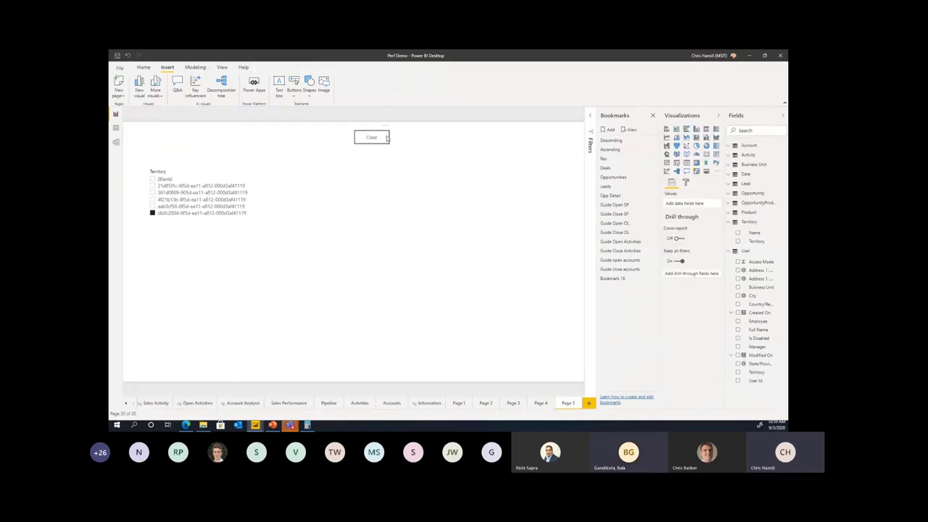
Add a bookmark with the Territory slicer selected on Page 5 and restrict it to Selected visuals
{"action": "left_click", "coordinate": [387, 138]}
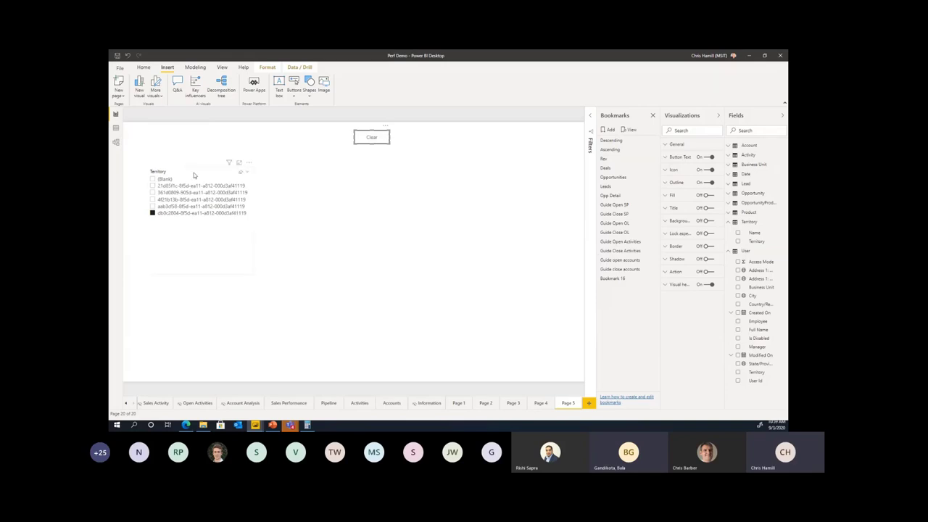
{"action": "left_click", "coordinate": [319, 170]}
{"action": "left_click", "coordinate": [361, 142]}
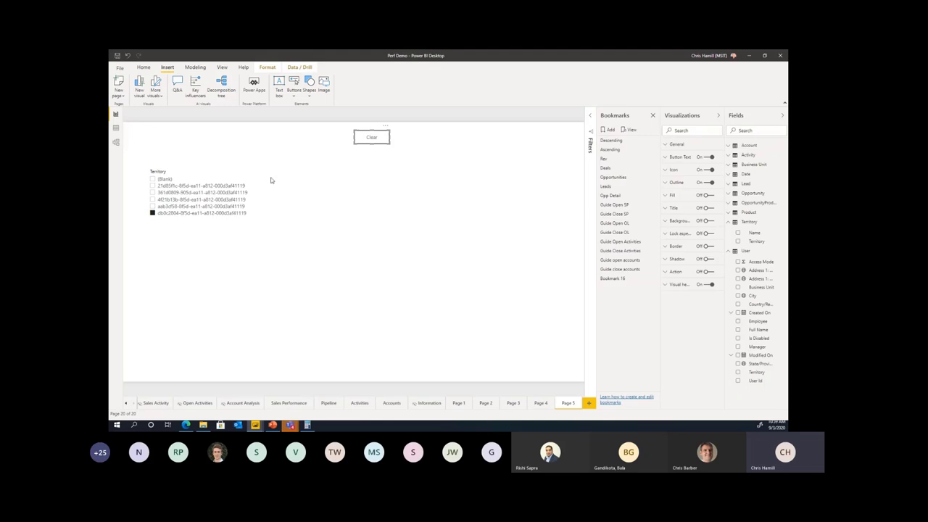
{"action": "left_click", "coordinate": [182, 167]}
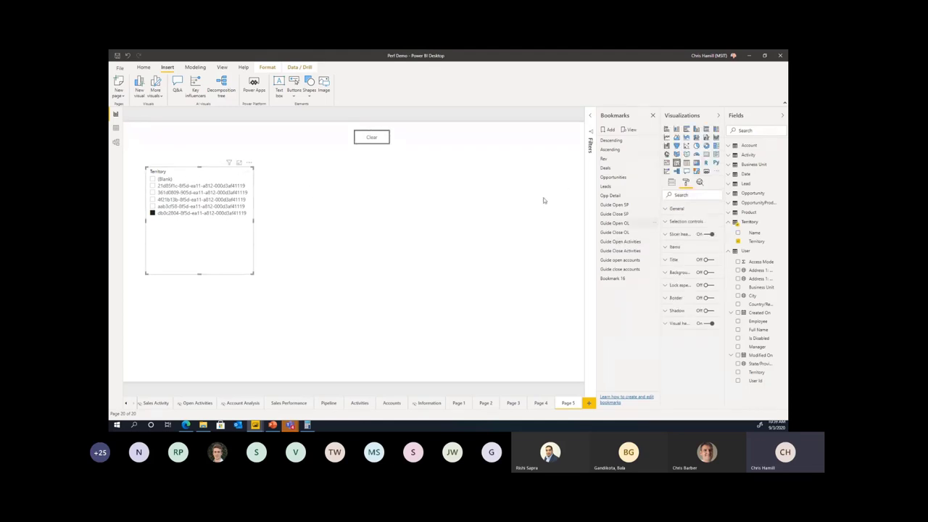
{"action": "left_click", "coordinate": [609, 130]}
{"action": "left_click", "coordinate": [655, 287]}
{"action": "left_click", "coordinate": [678, 363]}
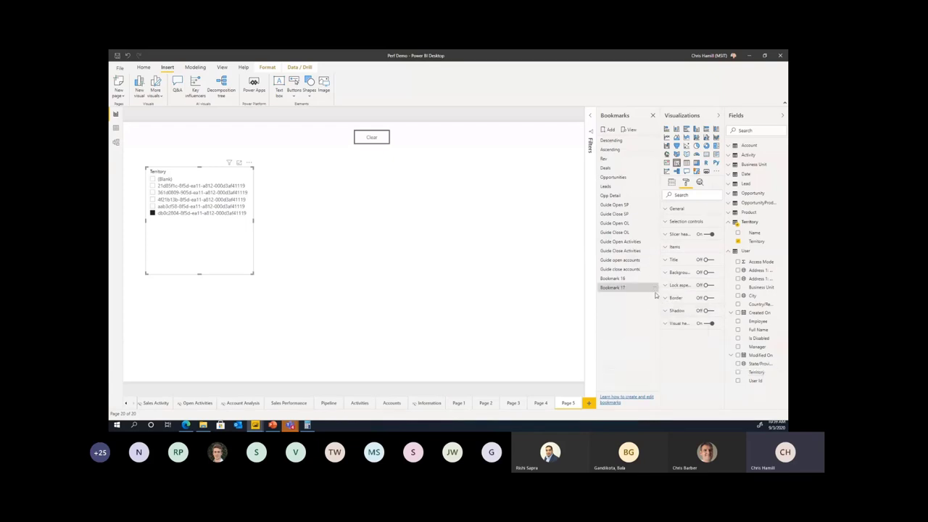
Turn on the Clear button's action on Page 5, with type Bookmark and Bookmark 17 as the target
{"action": "left_click", "coordinate": [655, 290]}
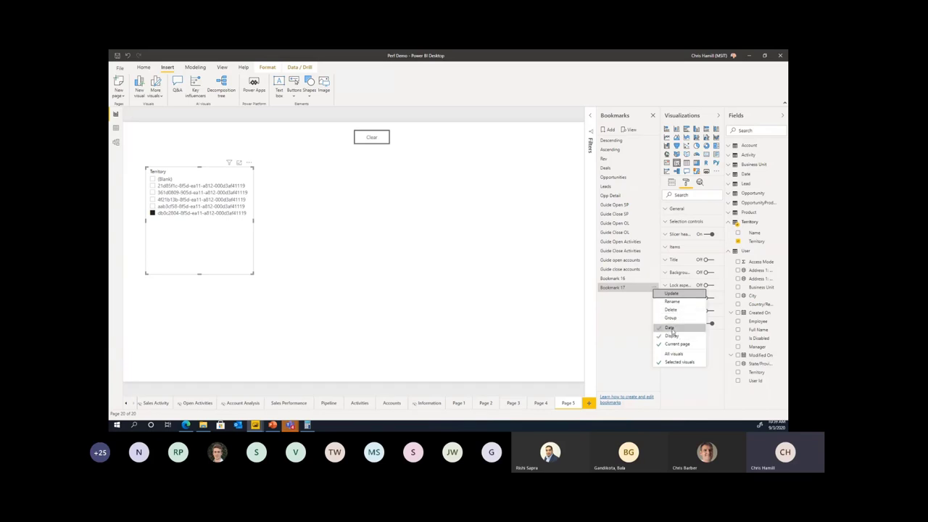
{"action": "left_click", "coordinate": [327, 203]}
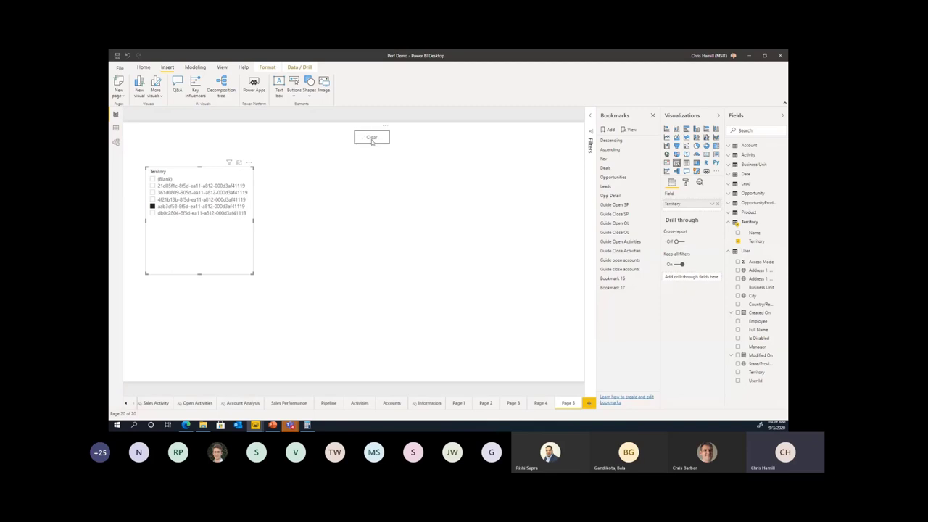
{"action": "left_click", "coordinate": [686, 182]}
{"action": "left_click", "coordinate": [380, 141]}
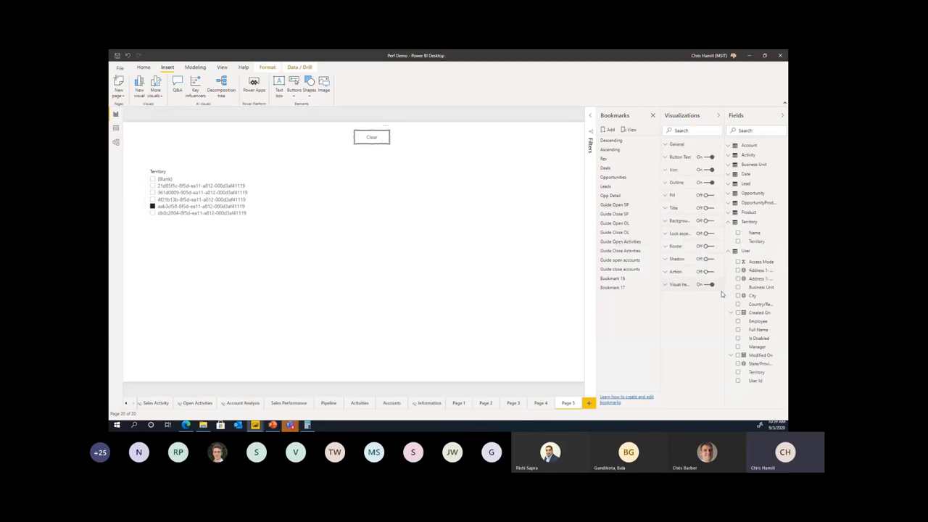
{"action": "left_click", "coordinate": [704, 271]}
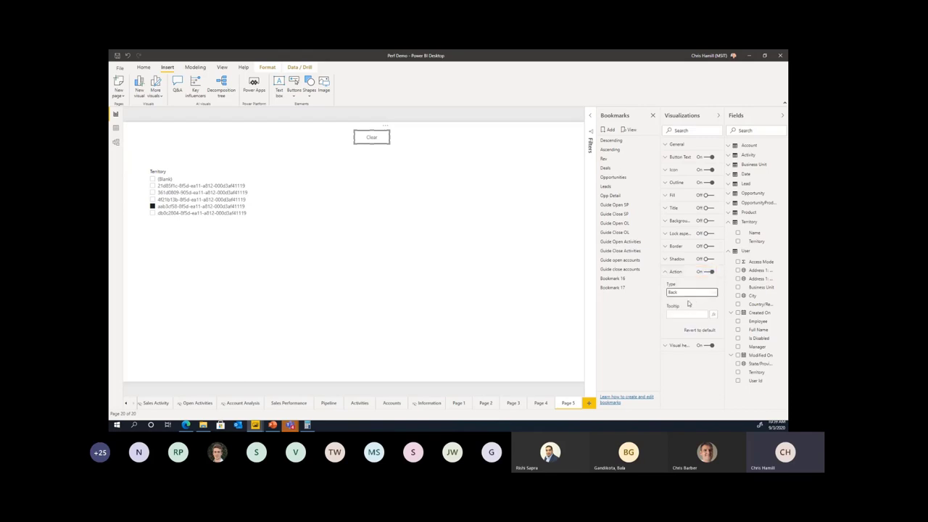
{"action": "left_click", "coordinate": [688, 292]}
{"action": "left_click", "coordinate": [692, 307]}
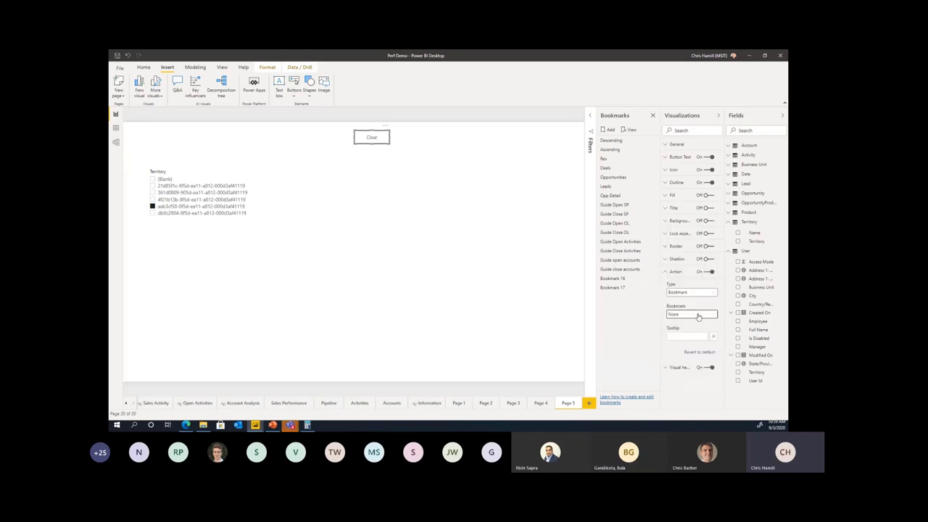
{"action": "left_click", "coordinate": [694, 313]}
{"action": "scroll", "coordinate": [692, 307], "scroll_direction": "down", "scroll_amount": 3}
{"action": "left_click", "coordinate": [690, 307]}
Test the Clear button on Page 5 with a different territory selected in the slicer
{"action": "left_click", "coordinate": [375, 173]}
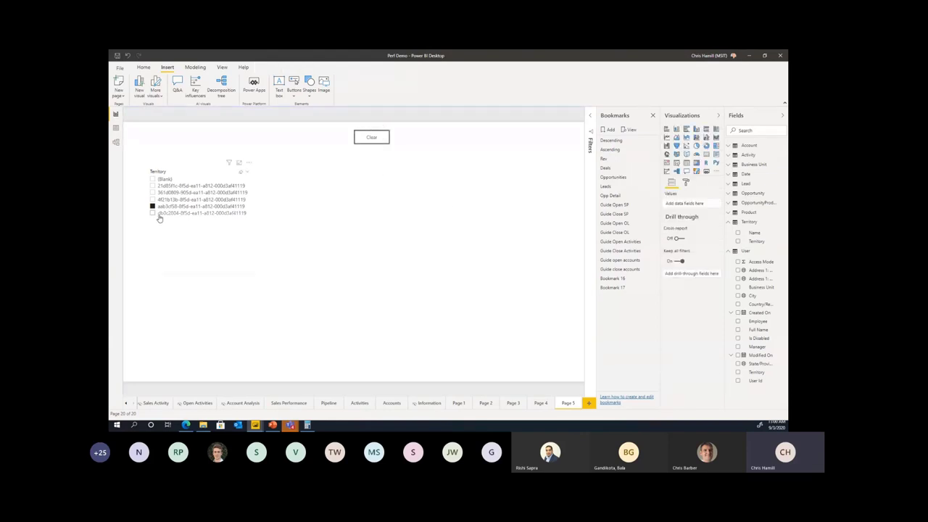
{"action": "left_click", "coordinate": [373, 137], "text": "ctrl"}
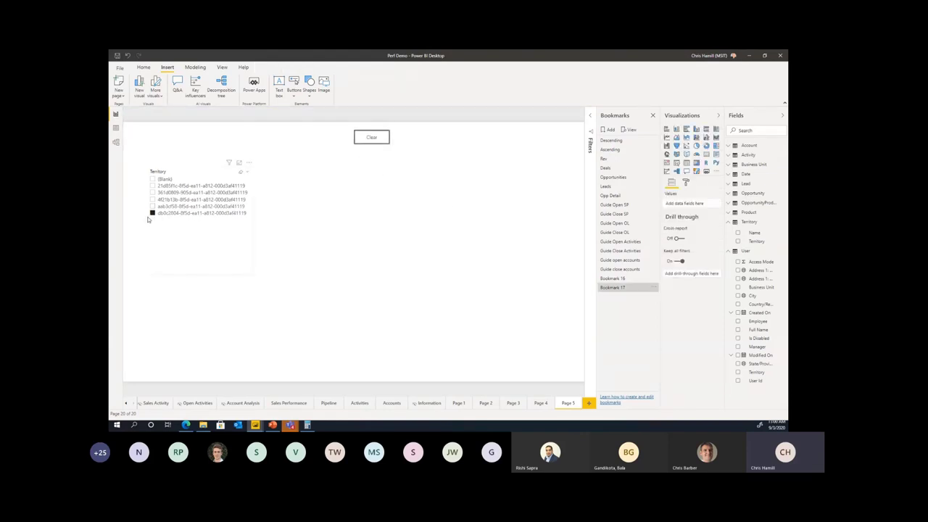
{"action": "left_click", "coordinate": [369, 139]}
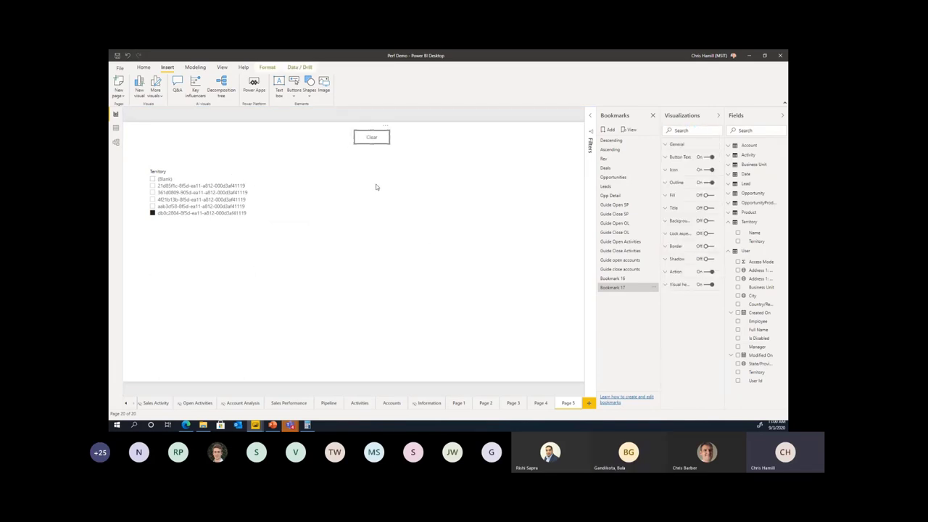
Move the Clear button slightly down on Page 5, then paste a copy near the top of Page 4
{"action": "left_click_drag", "start_coordinate": [375, 144], "coordinate": [398, 157]}
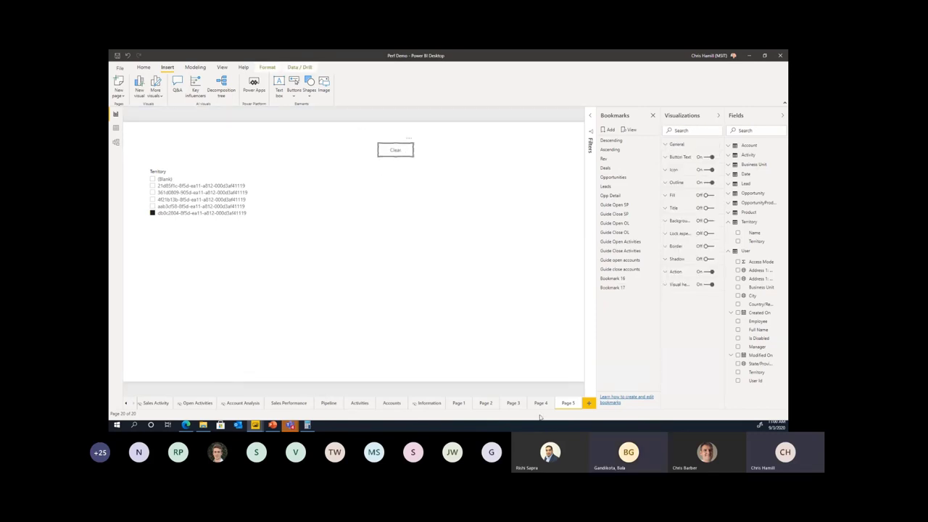
{"action": "left_click", "coordinate": [540, 402]}
{"action": "key", "text": "ctrl+v"}
{"action": "left_click_drag", "start_coordinate": [394, 153], "coordinate": [451, 145]}
Select a different territory in Page 4's slicer and test the copied Clear button
{"action": "left_click", "coordinate": [187, 198]}
{"action": "left_click", "coordinate": [554, 311]}
{"action": "left_click", "coordinate": [459, 143], "text": "ctrl"}
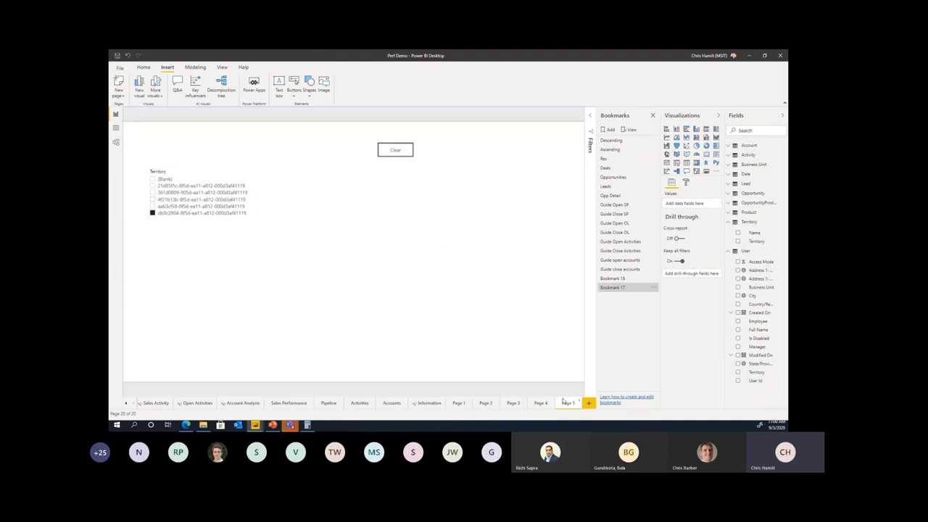
Turn off the Current page option for Bookmark 17 and retest Page 4's Clear button with territory 21d85f1c selected
{"action": "left_click", "coordinate": [654, 288]}
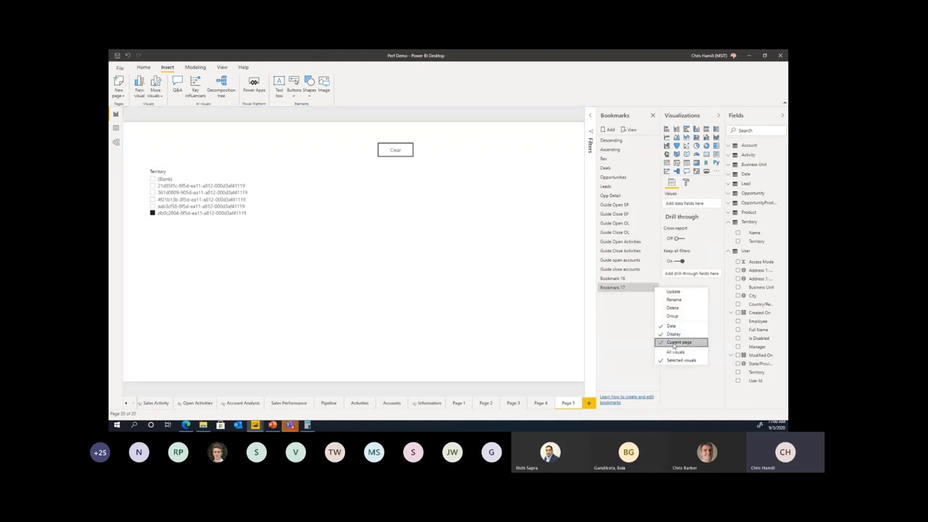
{"action": "left_click", "coordinate": [576, 265]}
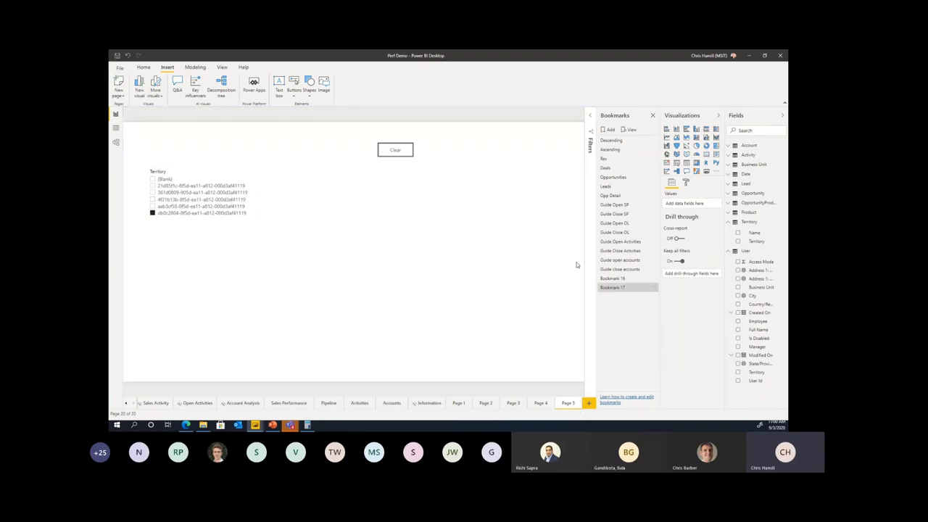
{"action": "left_click", "coordinate": [541, 403]}
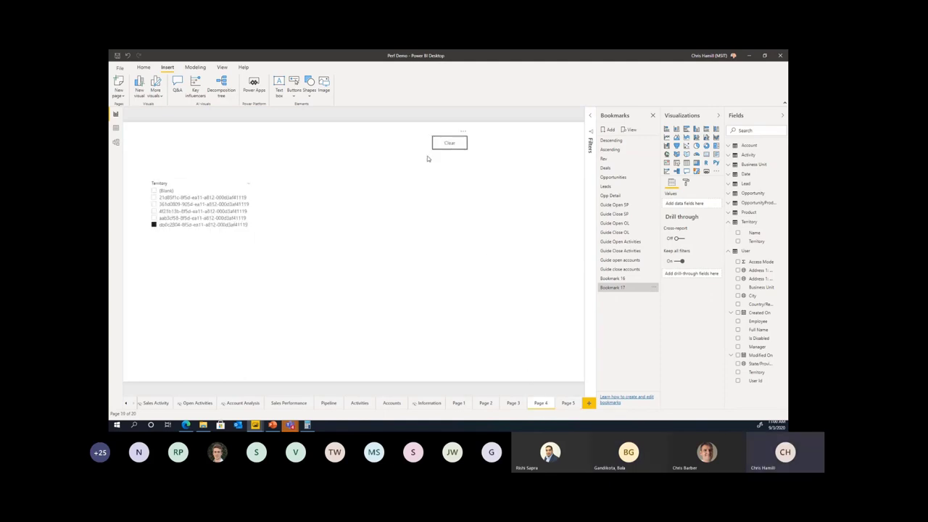
{"action": "left_click", "coordinate": [183, 198]}
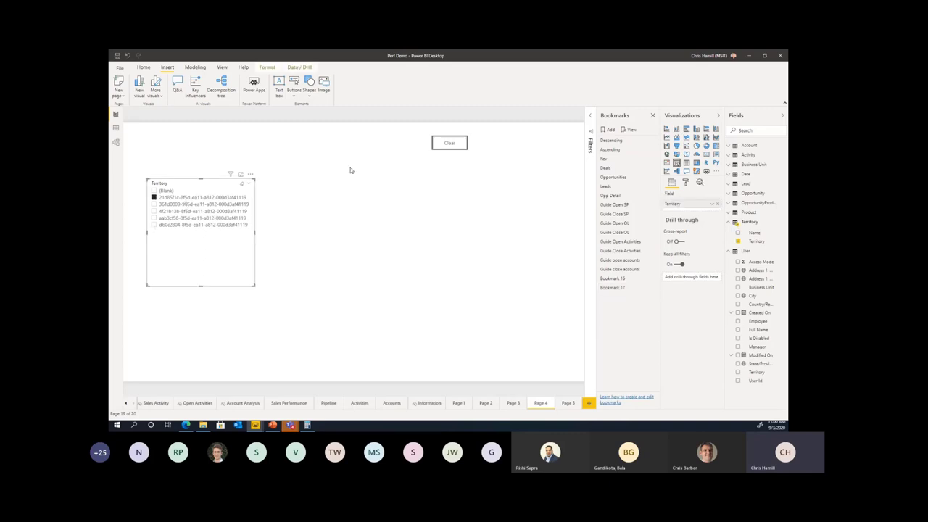
{"action": "left_click", "coordinate": [449, 143], "text": "ctrl"}
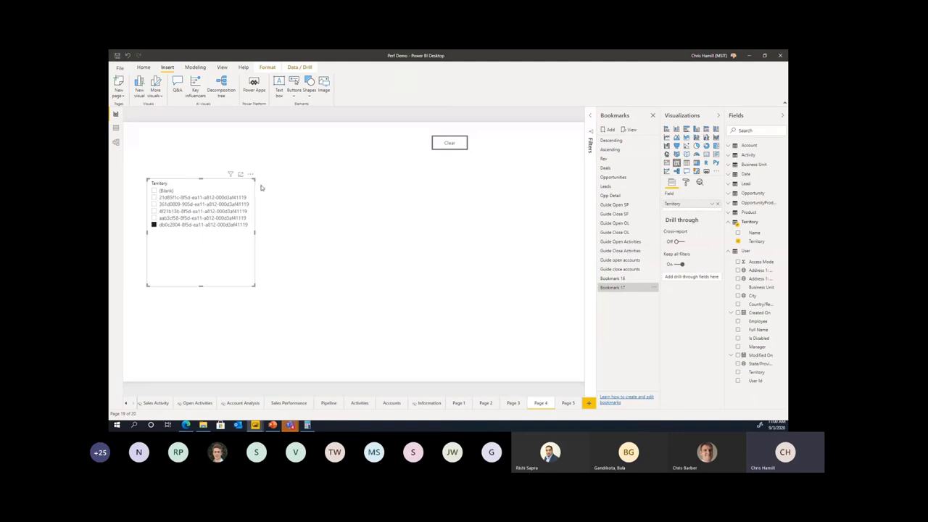
Nudge the Territory slicer on Page 4 slightly upward
{"action": "key", "text": "Up"}
{"action": "key", "text": "Up"}
{"action": "key", "text": "Up"}
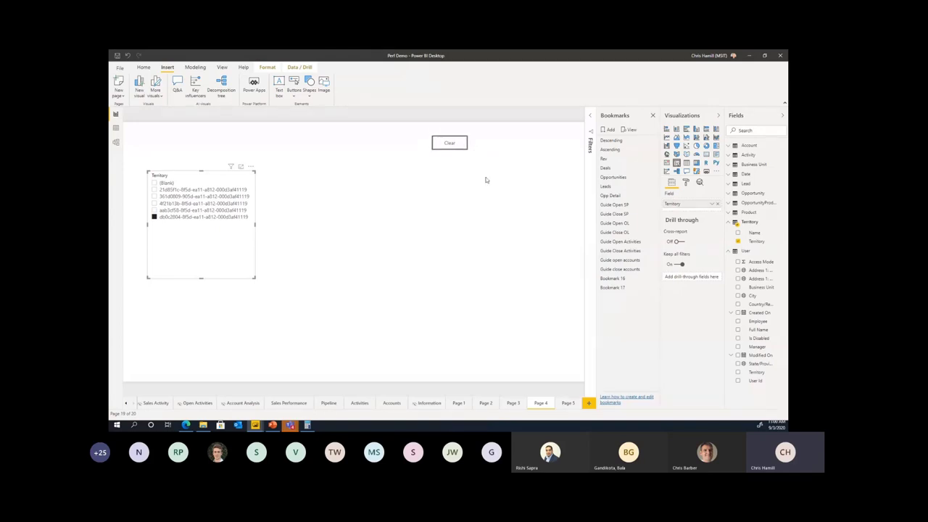
{"action": "left_click", "coordinate": [340, 168]}
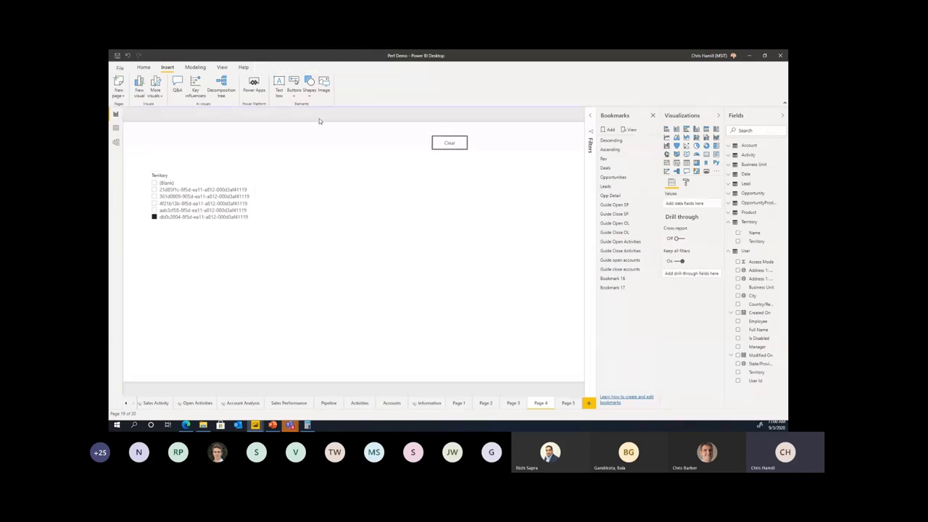
Check which options are enabled for Bookmark 17, especially Current page and Selected visuals
{"action": "left_click", "coordinate": [222, 67]}
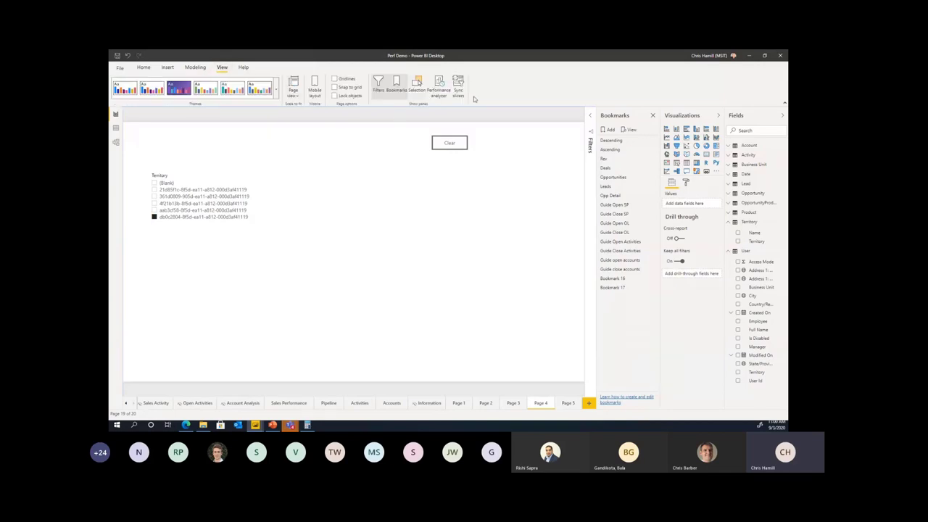
{"action": "left_click", "coordinate": [655, 287]}
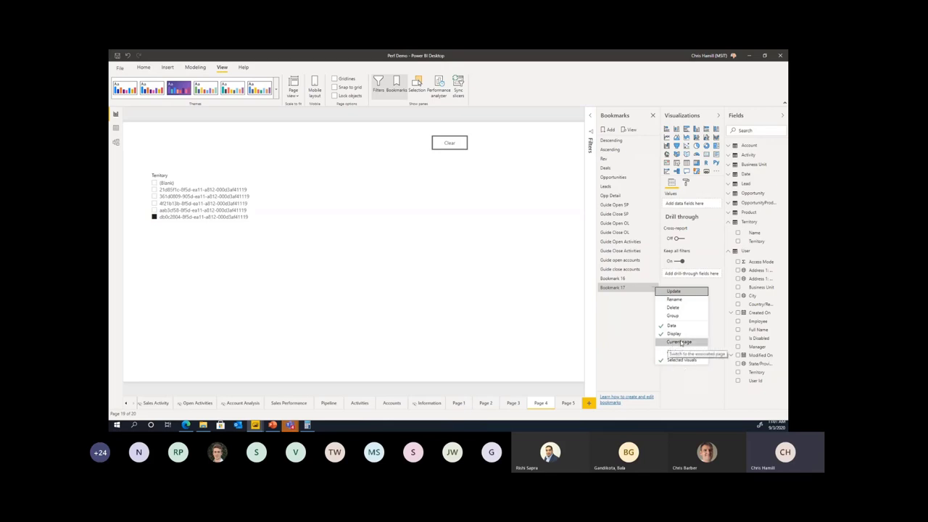
{"action": "left_click", "coordinate": [458, 235]}
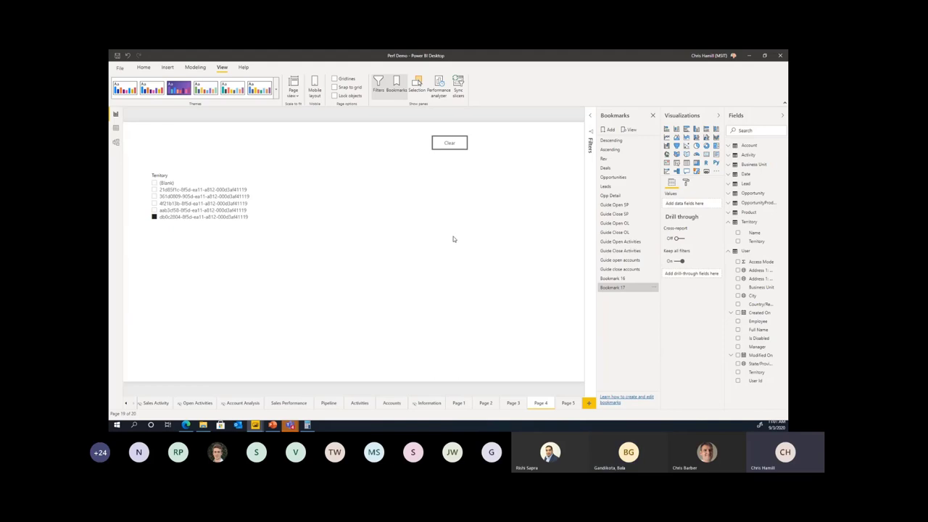
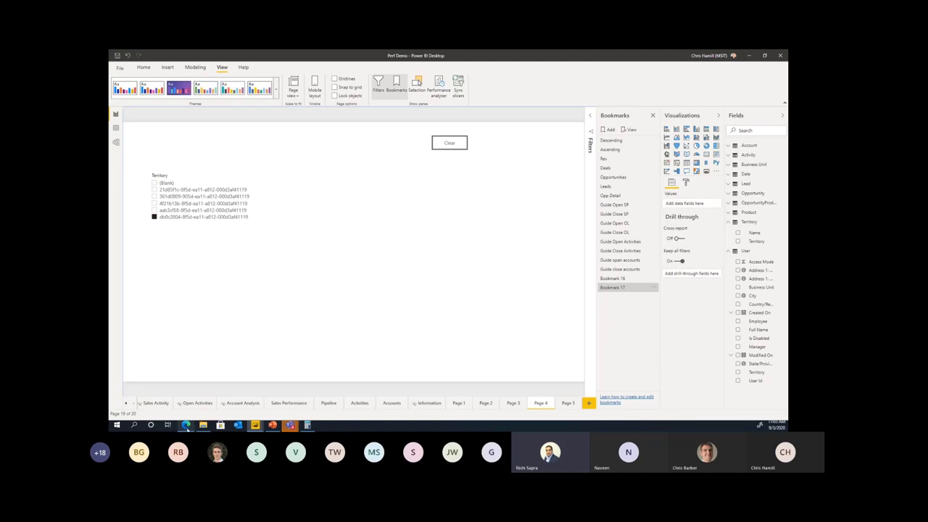
Switch to the Edge browser and open the alluringbi.com blog in a new tab
{"action": "mouse_move", "coordinate": [187, 427]}
{"action": "left_click", "coordinate": [186, 395]}
{"action": "left_click", "coordinate": [201, 56]}
{"action": "type", "text": "a"}
{"action": "key", "text": "Return"}
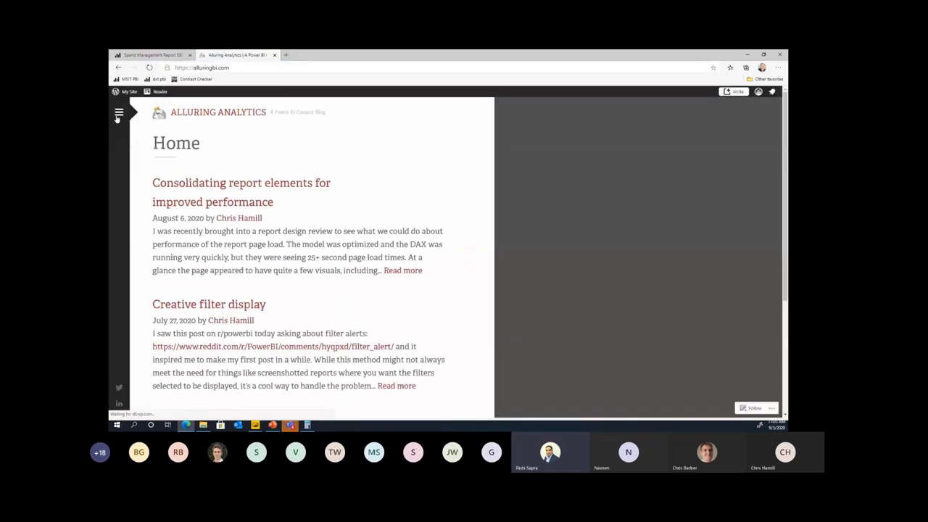
Open the blog's Resources page and select its web address for sharing
{"action": "scroll", "coordinate": [158, 187], "scroll_direction": "down", "scroll_amount": 3}
{"action": "scroll", "coordinate": [158, 217], "scroll_direction": "up", "scroll_amount": 3}
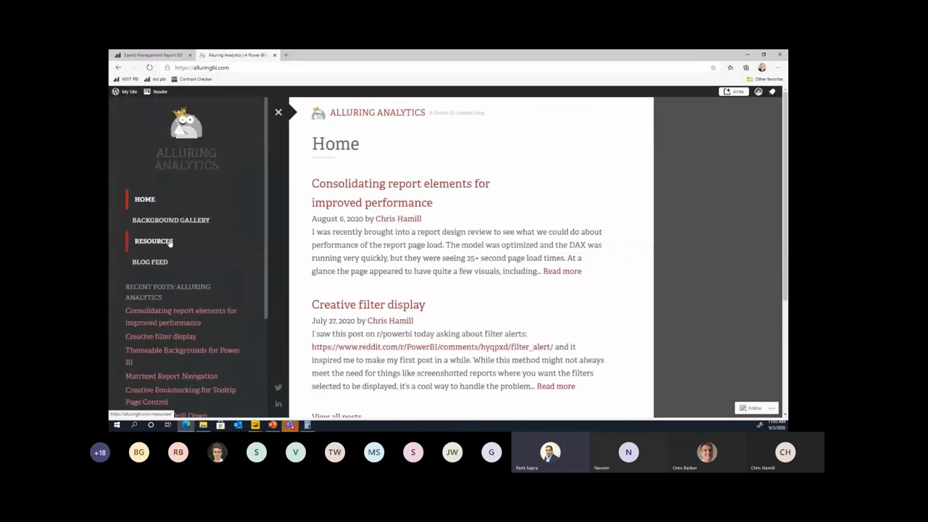
{"action": "left_click", "coordinate": [170, 241]}
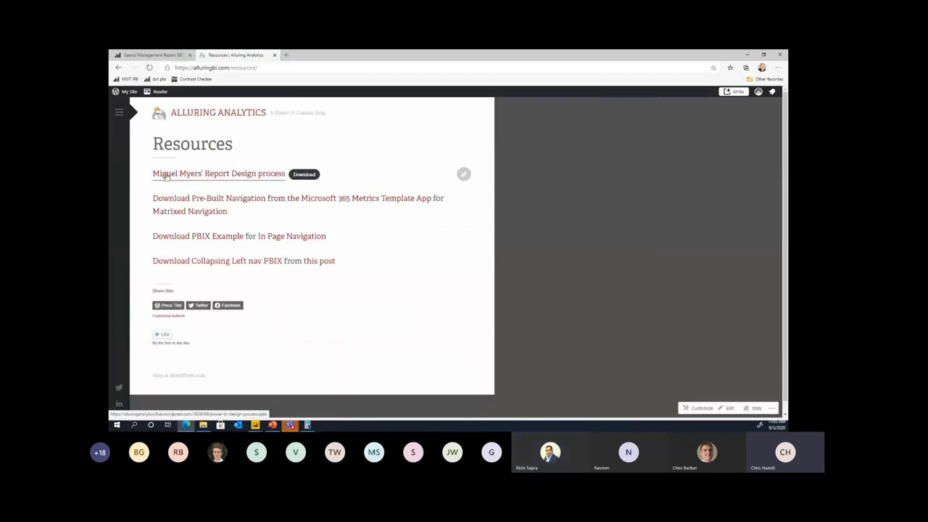
{"action": "key", "text": "ctrl+l"}
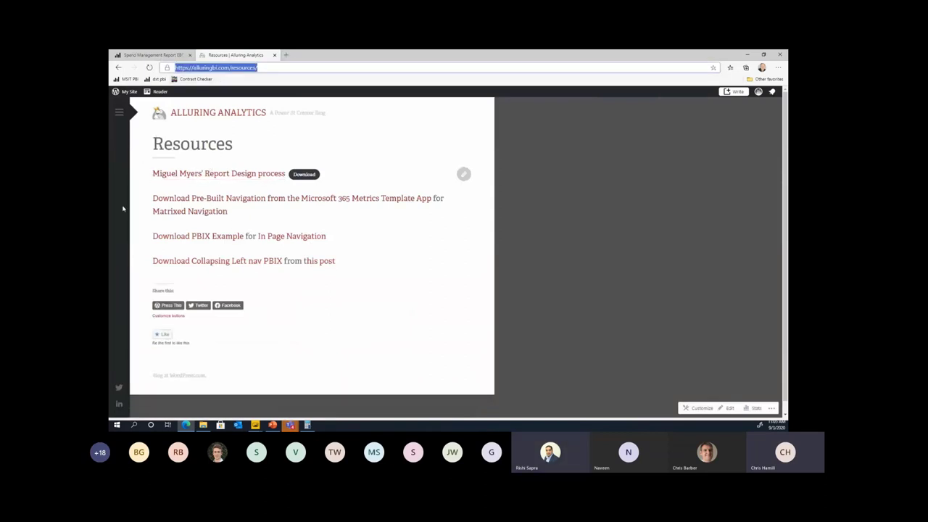
{"action": "key", "text": "alt+Tab"}
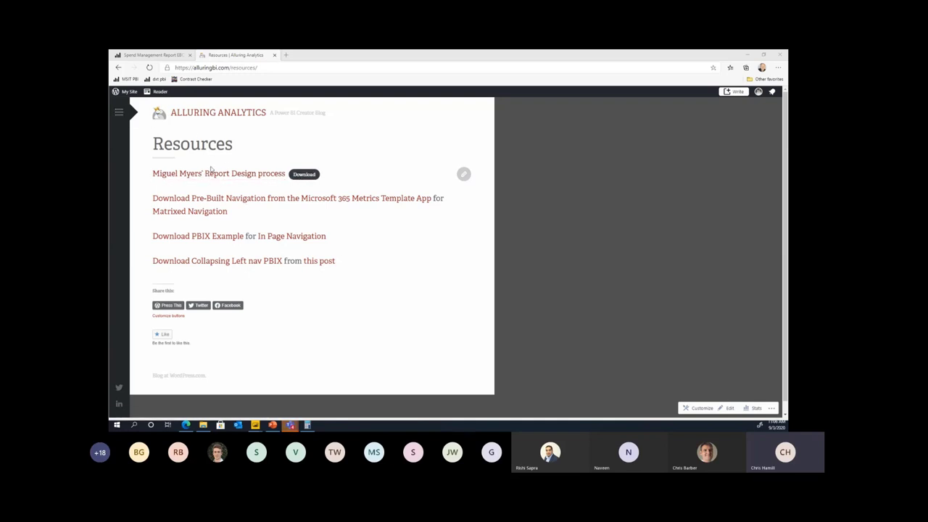
Open the blog's Background Gallery and look through the downloadable report backgrounds, from the themeable accent to King County
{"action": "left_click", "coordinate": [118, 114]}
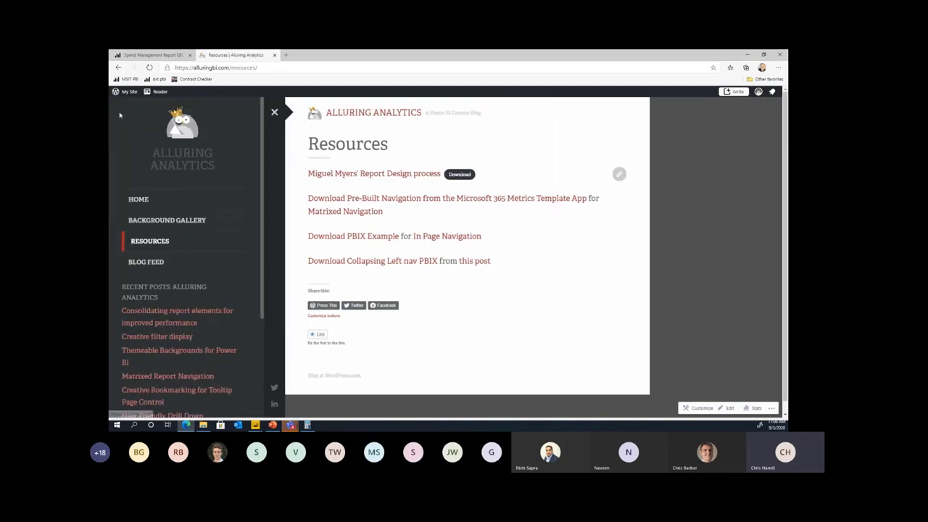
{"action": "left_click", "coordinate": [190, 219]}
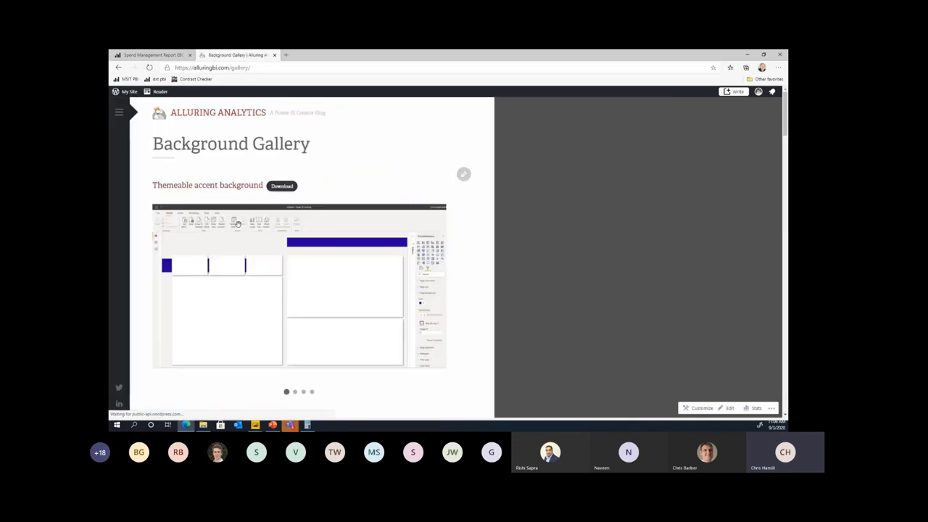
{"action": "scroll", "coordinate": [261, 257], "scroll_direction": "down", "scroll_amount": 10}
{"action": "scroll", "coordinate": [262, 260], "scroll_direction": "down", "scroll_amount": 4}
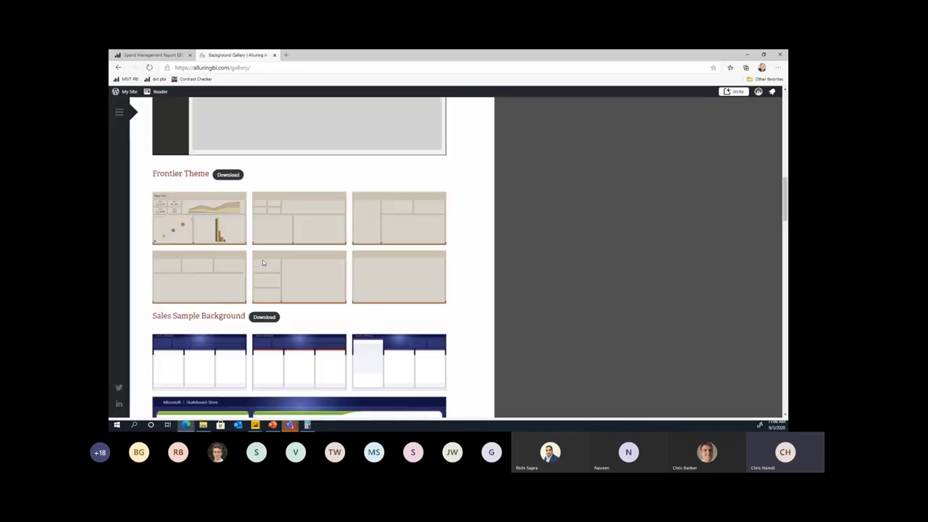
{"action": "scroll", "coordinate": [263, 257], "scroll_direction": "up", "scroll_amount": 6}
{"action": "scroll", "coordinate": [254, 257], "scroll_direction": "down", "scroll_amount": 2}
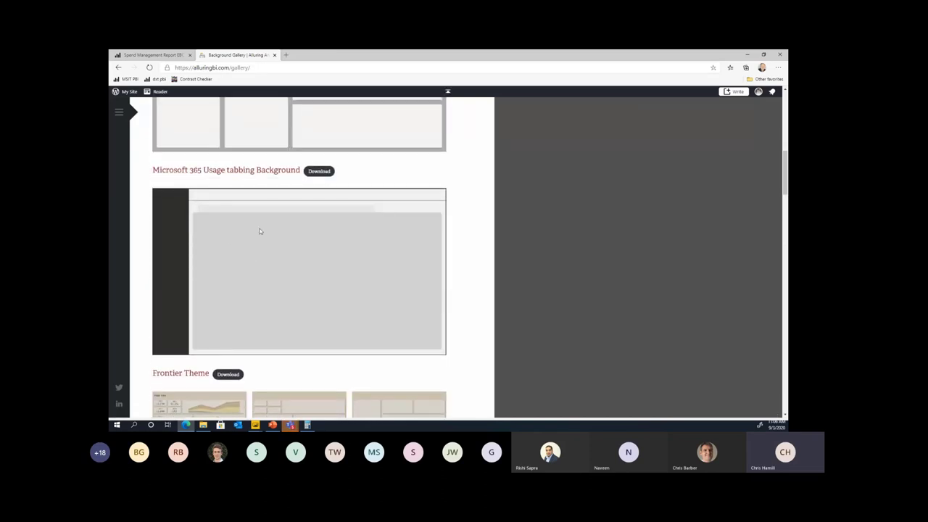
{"action": "scroll", "coordinate": [259, 230], "scroll_direction": "down", "scroll_amount": 6}
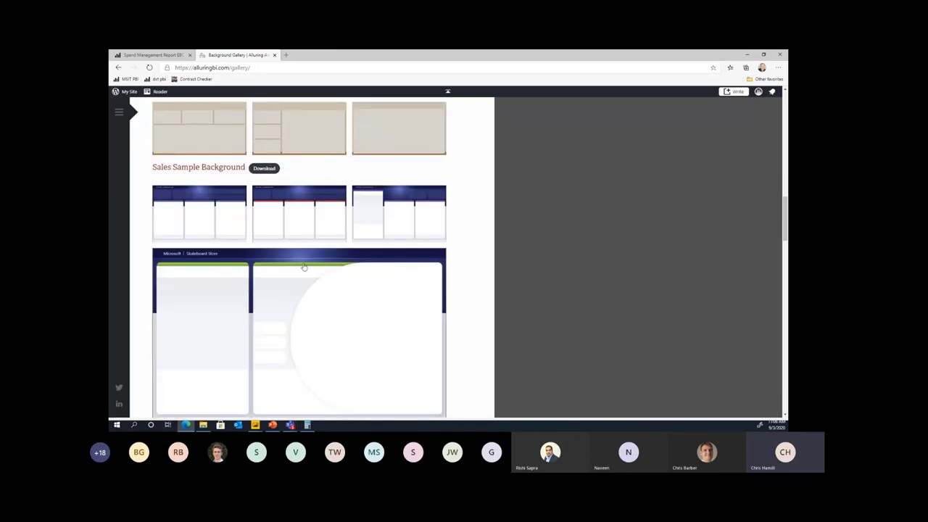
{"action": "scroll", "coordinate": [303, 267], "scroll_direction": "down", "scroll_amount": 2}
{"action": "scroll", "coordinate": [300, 187], "scroll_direction": "up", "scroll_amount": 2}
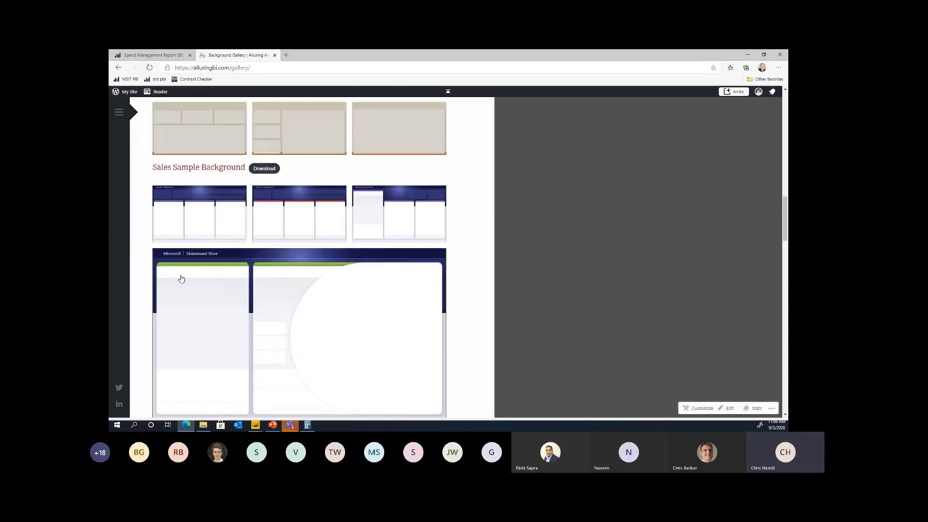
{"action": "scroll", "coordinate": [224, 260], "scroll_direction": "down", "scroll_amount": 2}
{"action": "scroll", "coordinate": [258, 259], "scroll_direction": "down", "scroll_amount": 7}
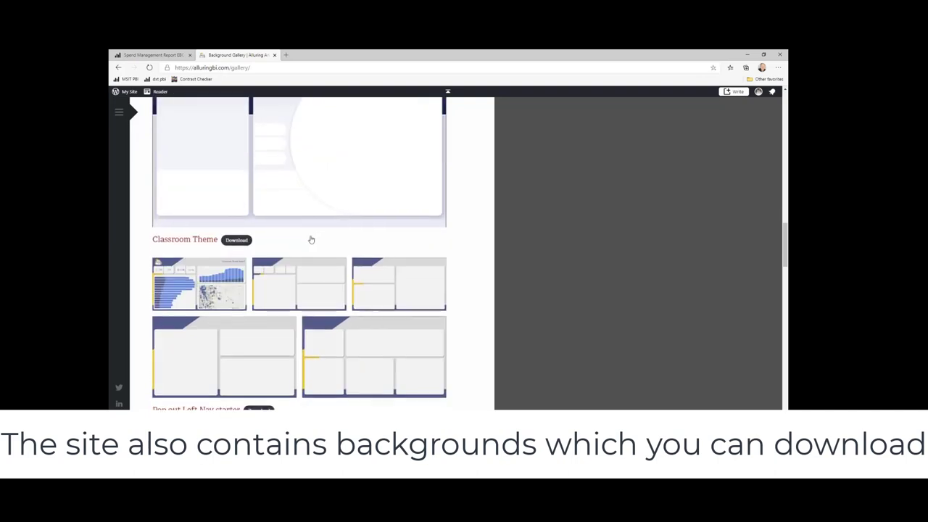
{"action": "scroll", "coordinate": [297, 245], "scroll_direction": "down", "scroll_amount": 15}
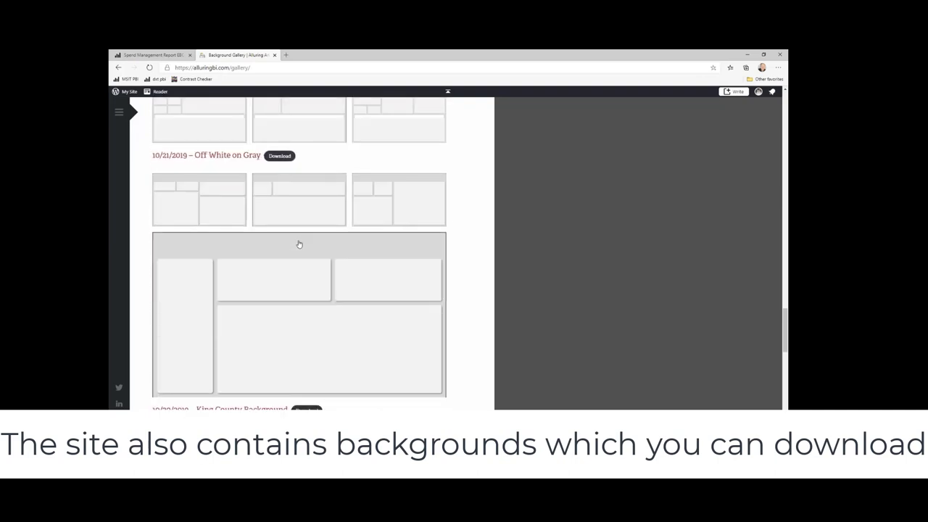
{"action": "scroll", "coordinate": [301, 243], "scroll_direction": "up", "scroll_amount": 15}
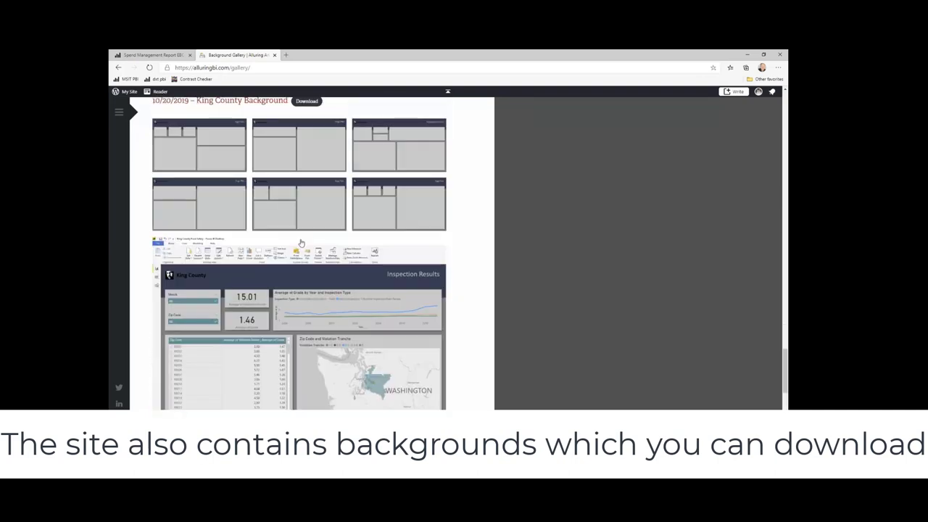
{"action": "scroll", "coordinate": [278, 208], "scroll_direction": "up", "scroll_amount": 10}
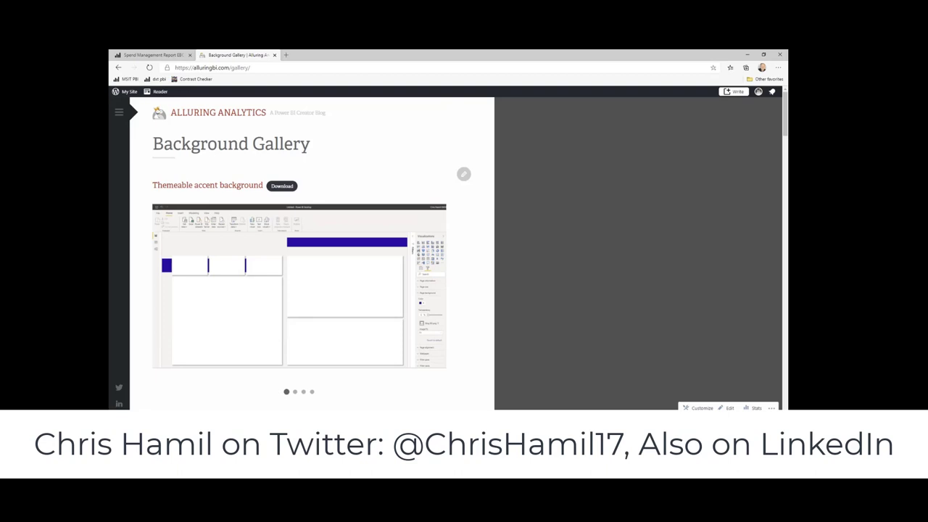
Expand the blog's site navigation and look through its pages and list of recent posts
{"action": "left_click", "coordinate": [119, 112]}
{"action": "scroll", "coordinate": [186, 290], "scroll_direction": "down", "scroll_amount": 2}
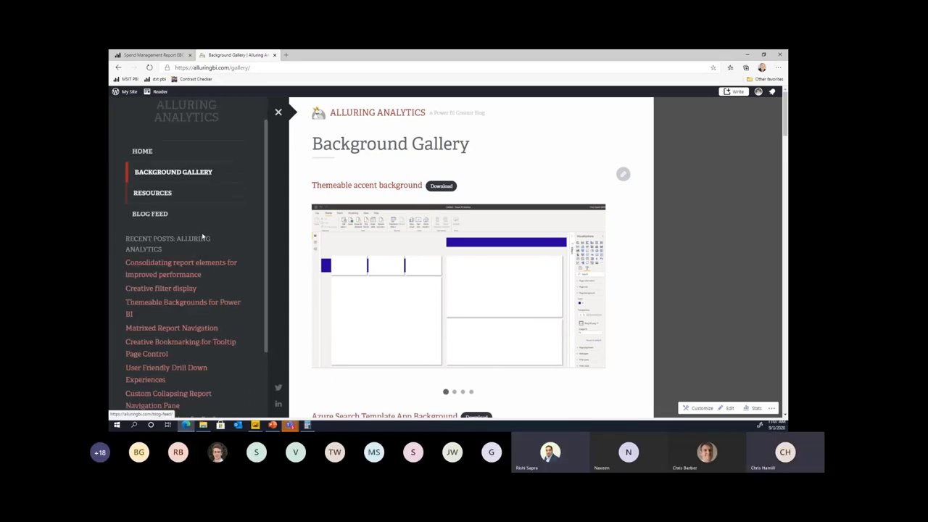
{"action": "scroll", "coordinate": [178, 345], "scroll_direction": "down", "scroll_amount": 3}
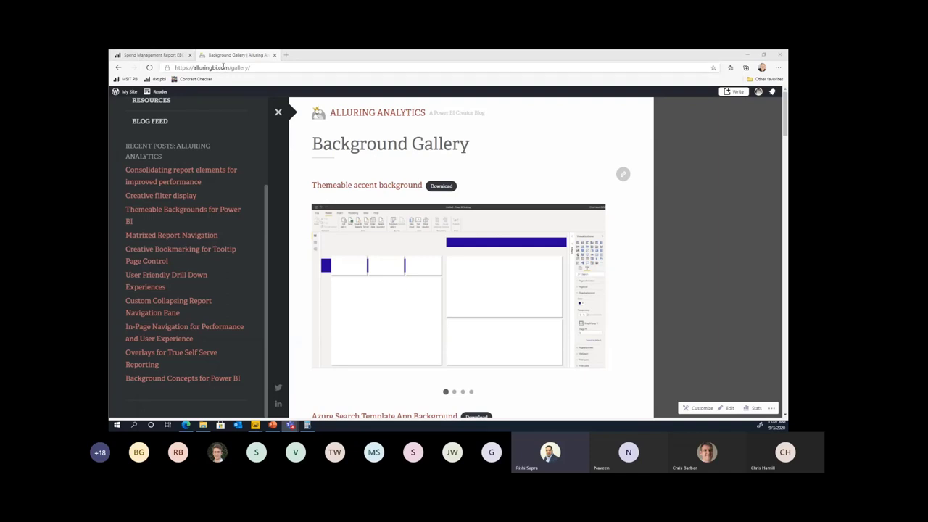
{"action": "scroll", "coordinate": [215, 137], "scroll_direction": "up", "scroll_amount": 1}
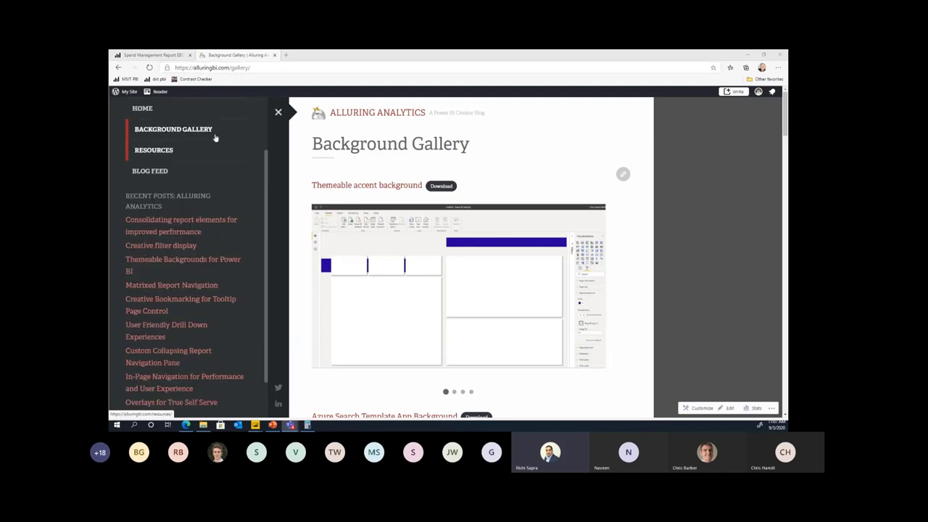